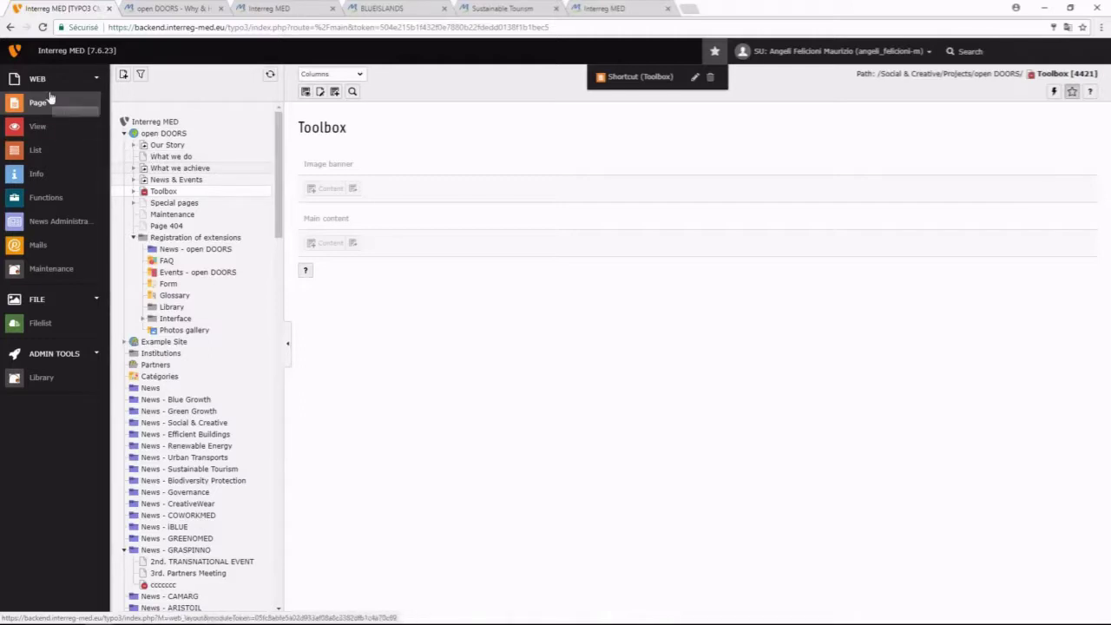
Collapse the Registration of extensions branch in the page tree and open the file list module.
click(50, 100)
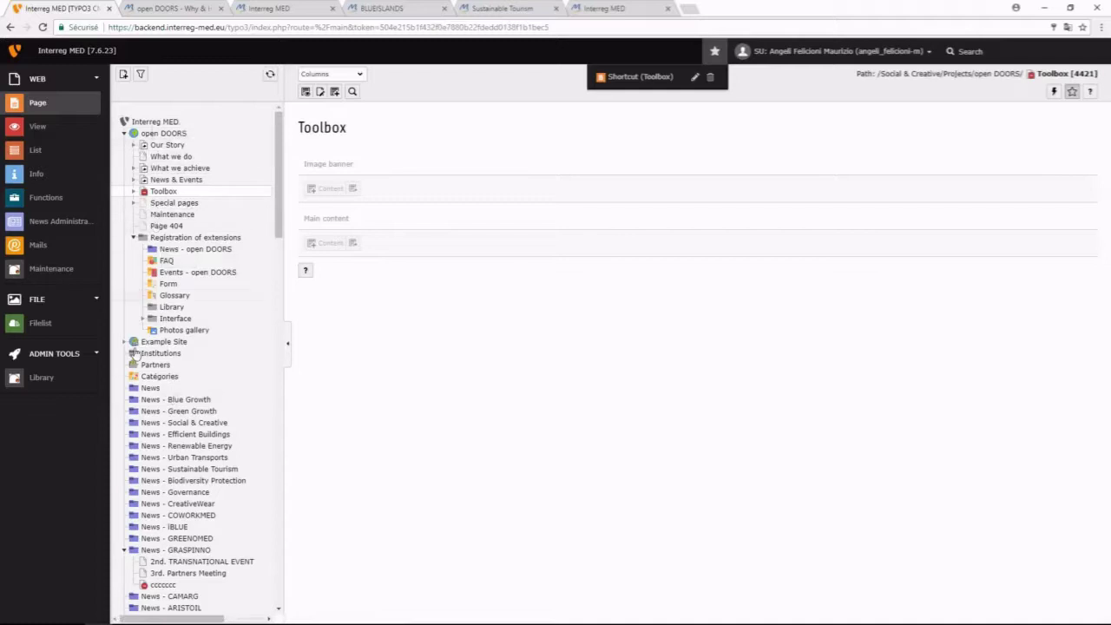
click(132, 238)
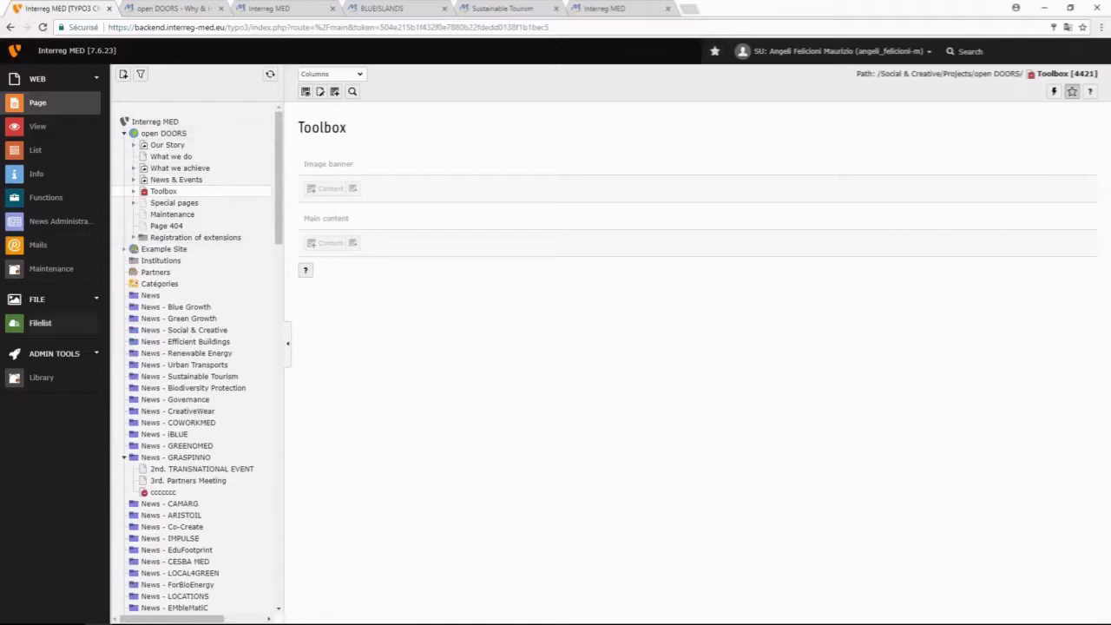
click(49, 330)
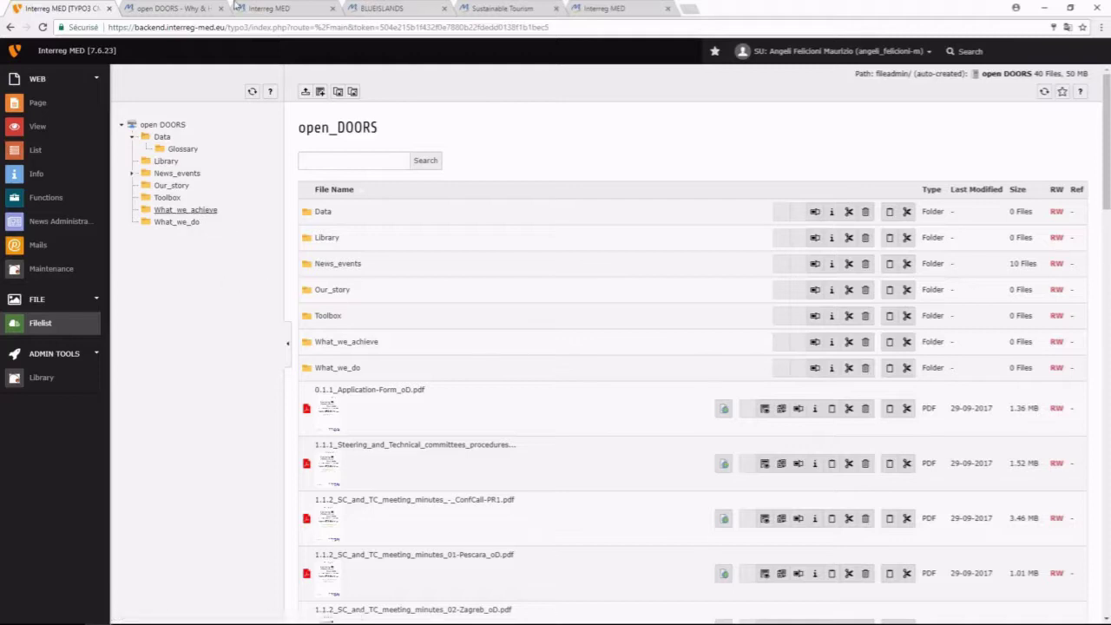
Look through the open DOORS Why & How page on the public website, and return to the TYPO3 backend.
click(160, 8)
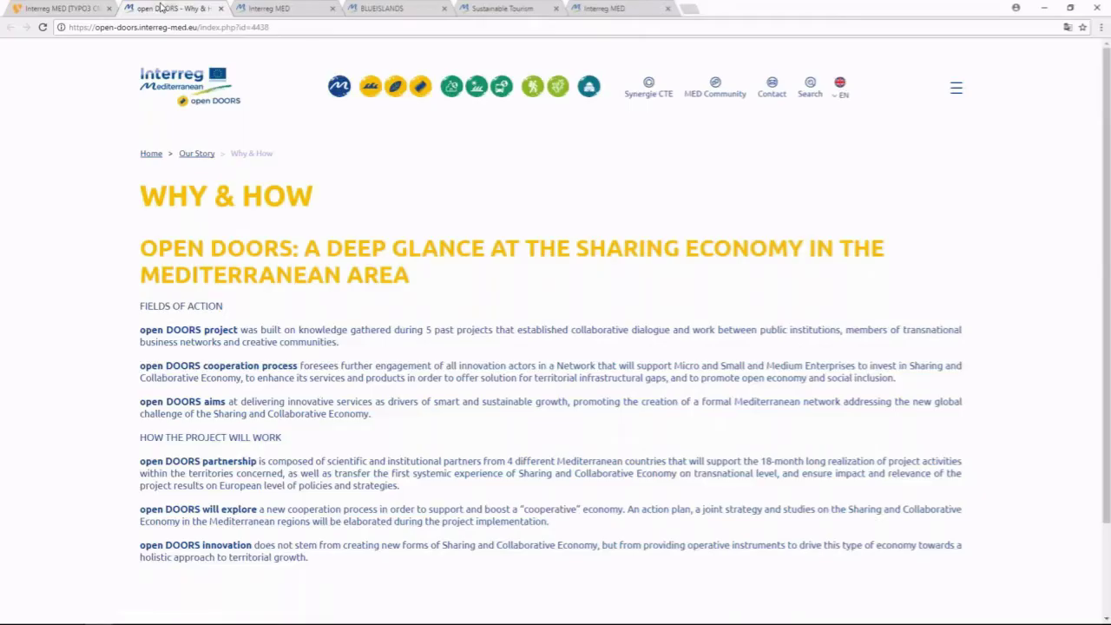
scroll(243, 81, down, 1)
scroll(243, 81, down, 1)
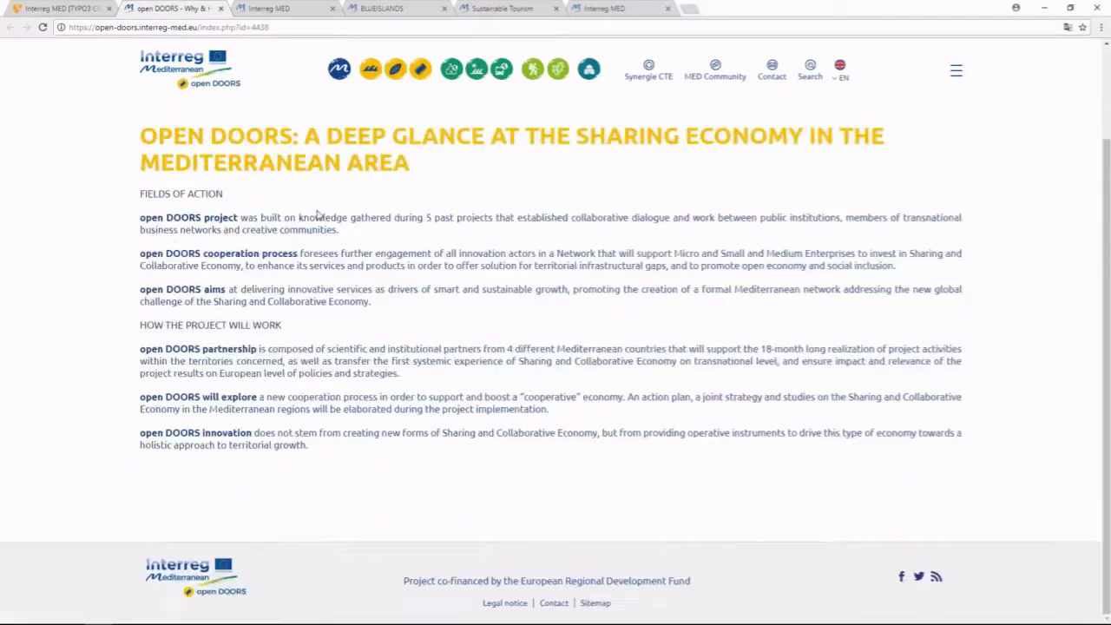
click(61, 8)
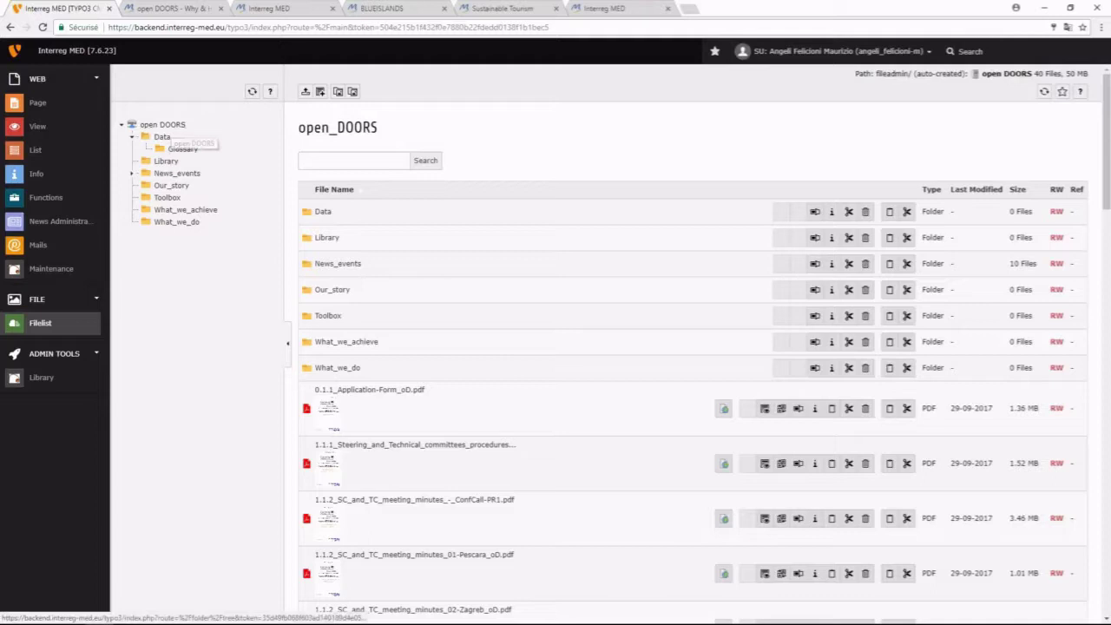
List the files of the open DOORS root folder, and view the News and Events subfolders of News_events.
click(163, 126)
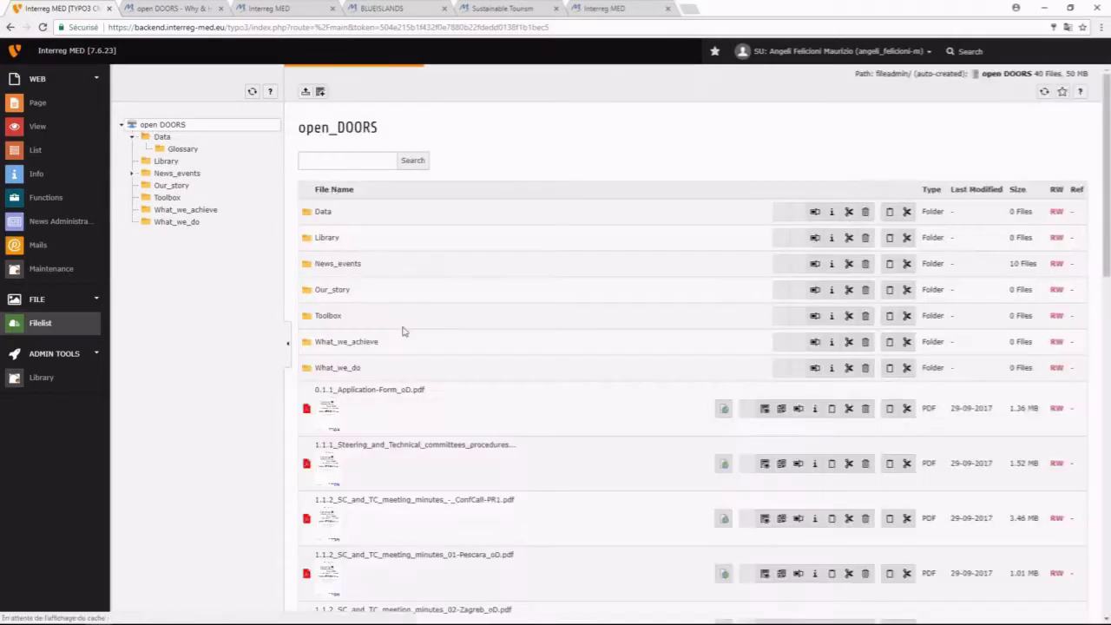
scroll(378, 422, down, 1)
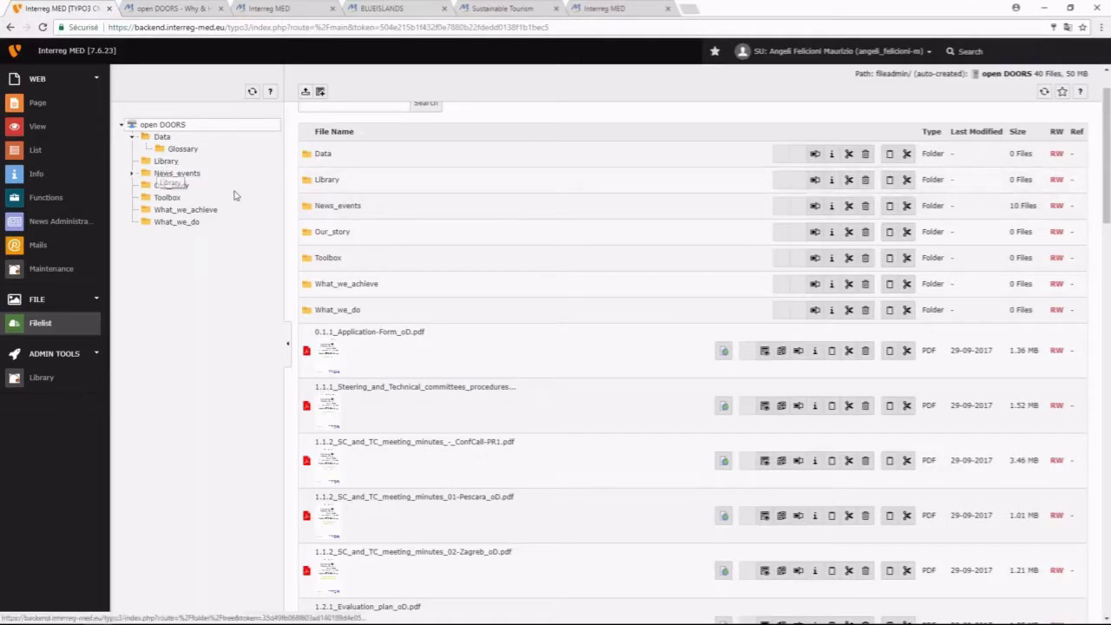
click(132, 174)
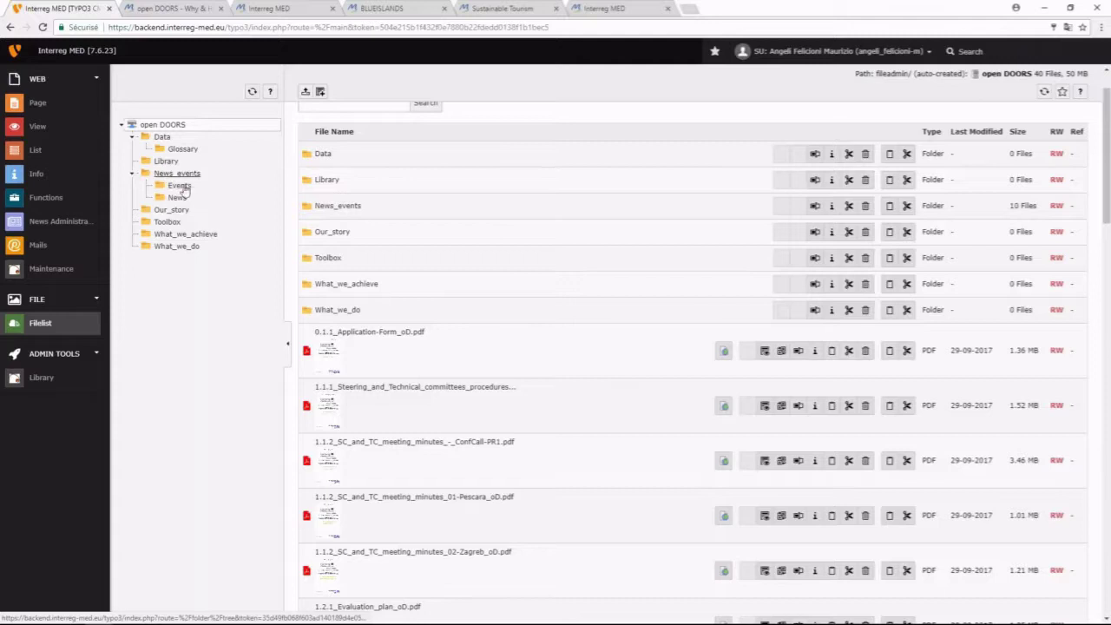
click(176, 198)
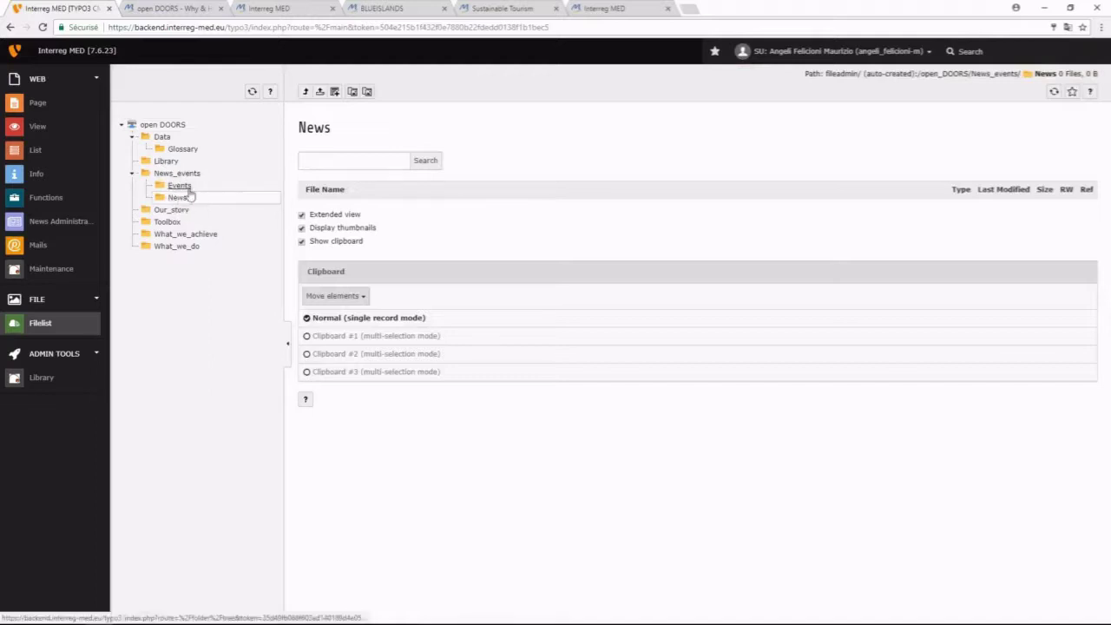
click(205, 186)
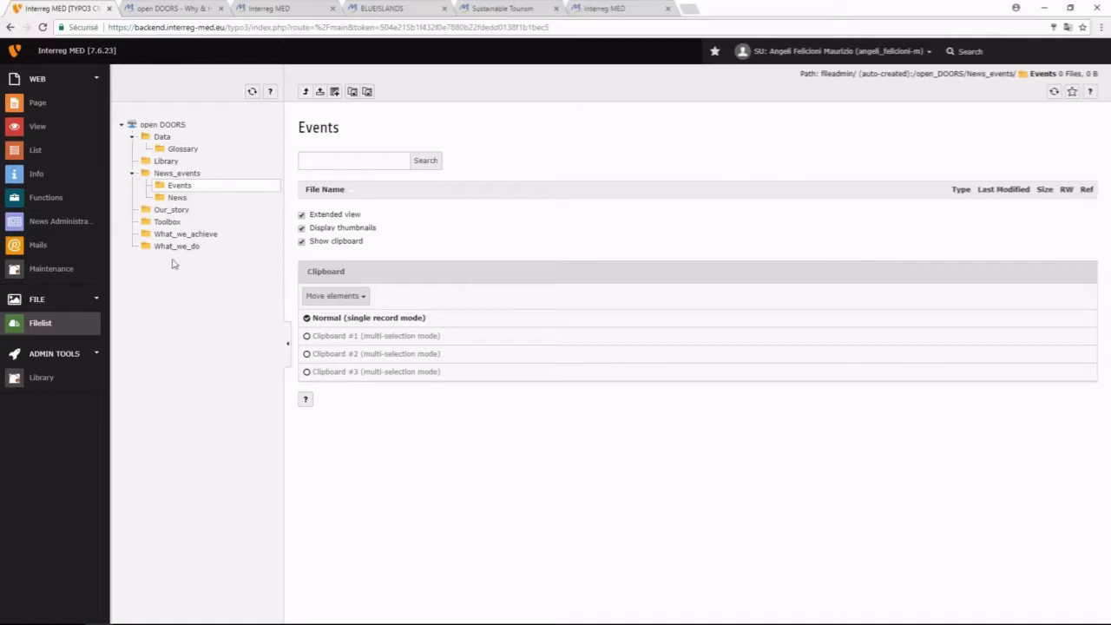
right_click(218, 134)
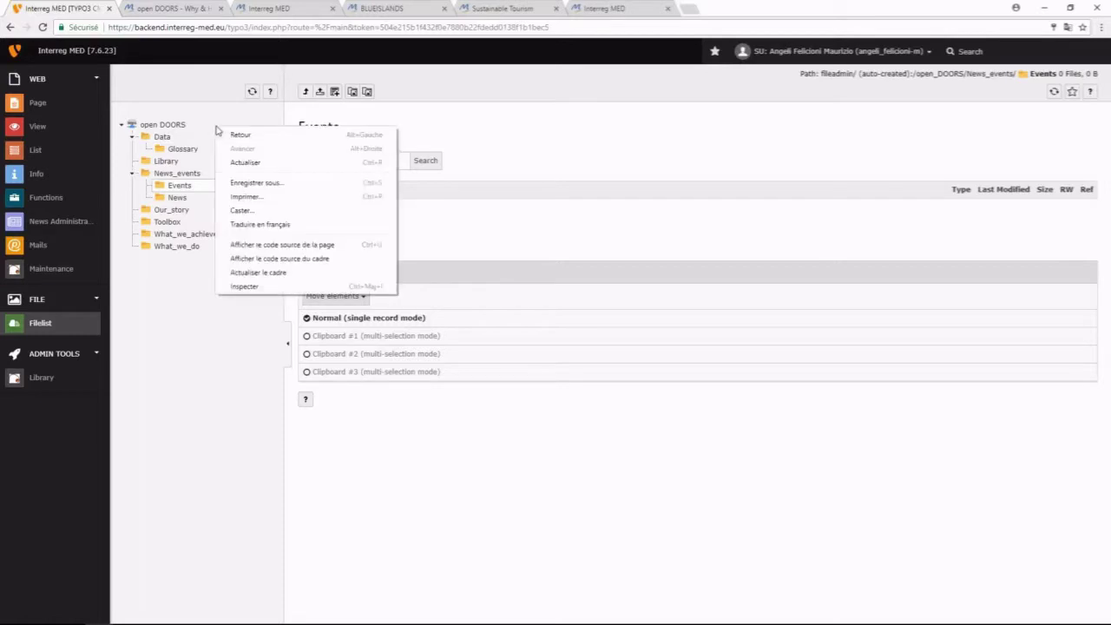
click(203, 145)
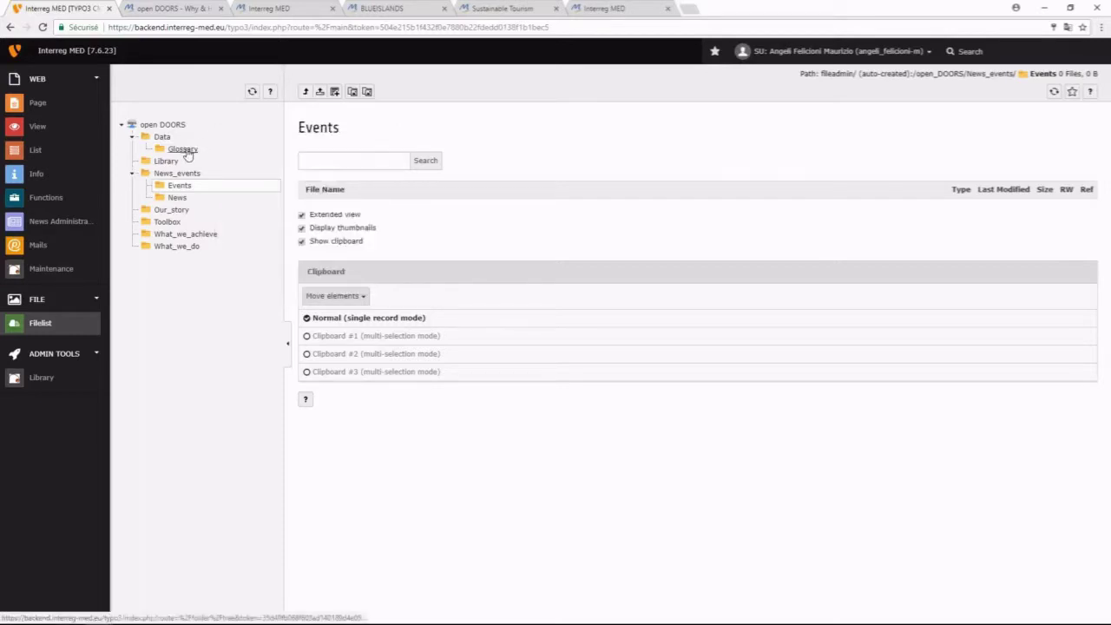
right_click(163, 125)
key(Escape)
right_click(176, 149)
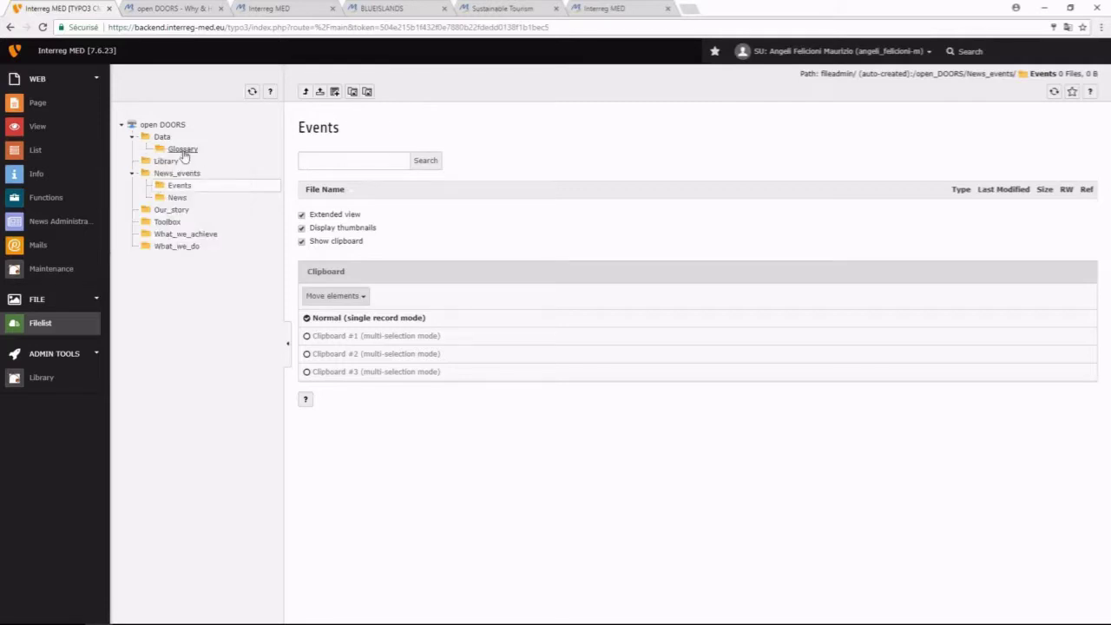
Open the Glossary folder inside the Data folder to view its contents.
click(183, 150)
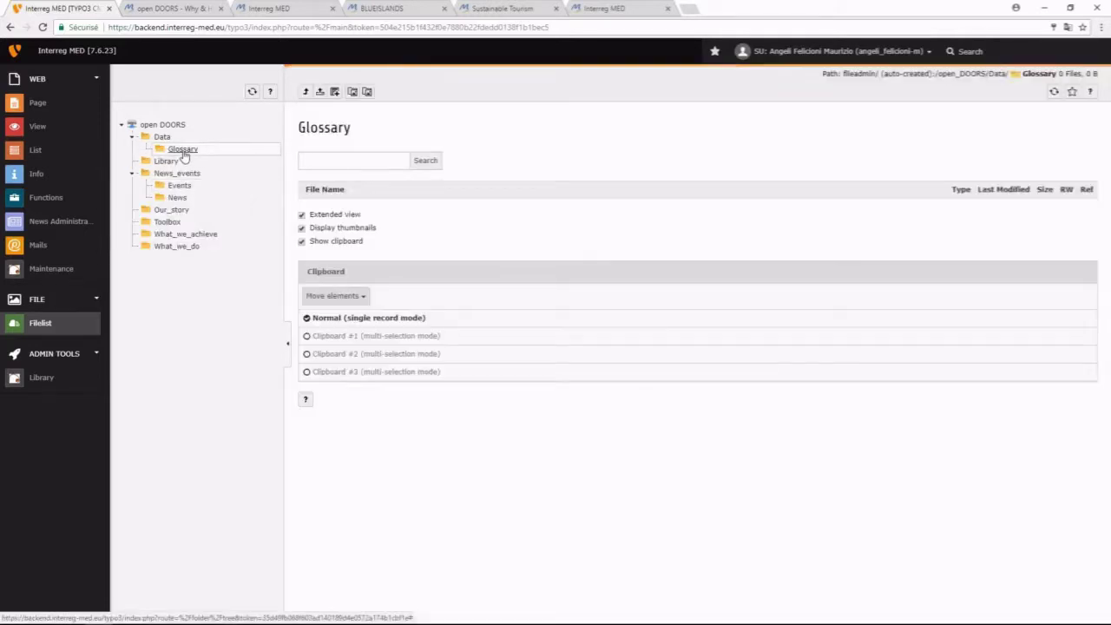
click(184, 154)
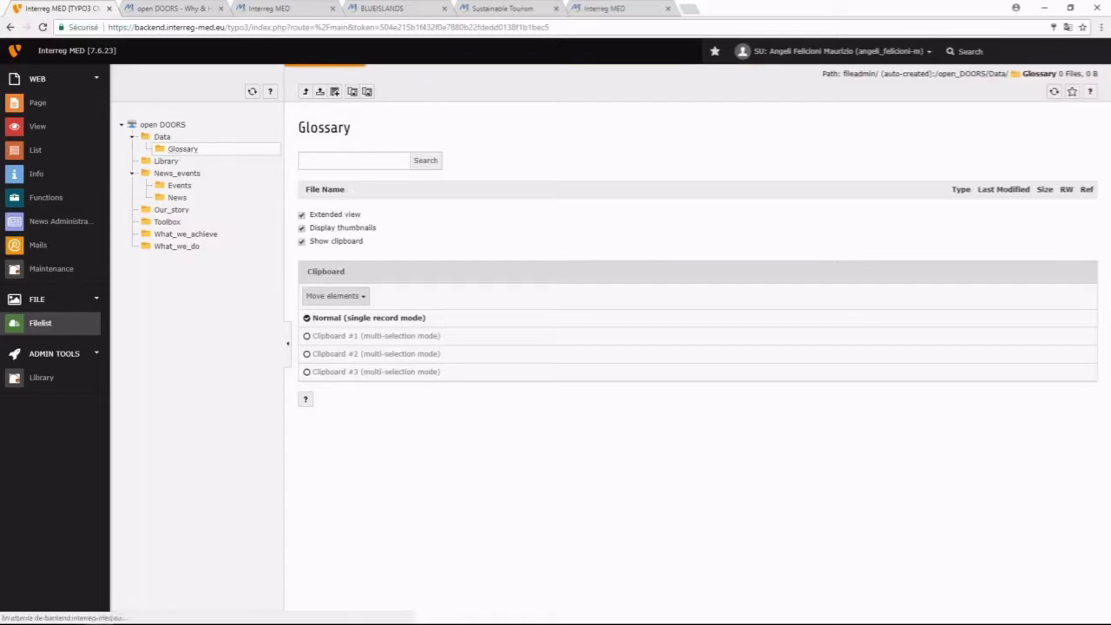
double_click(173, 154)
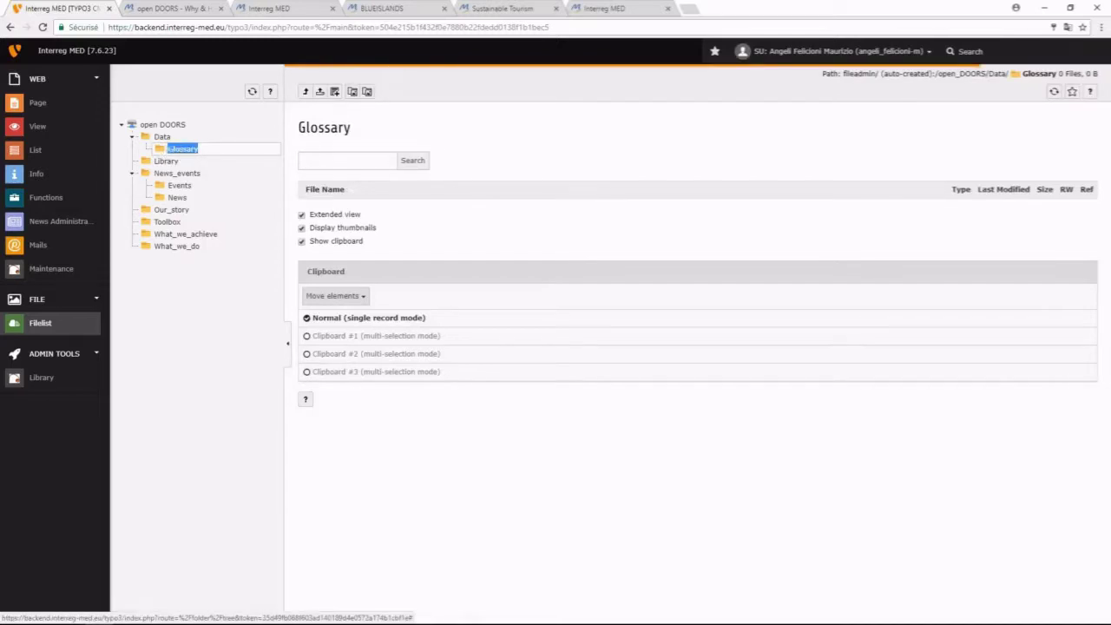
click(240, 177)
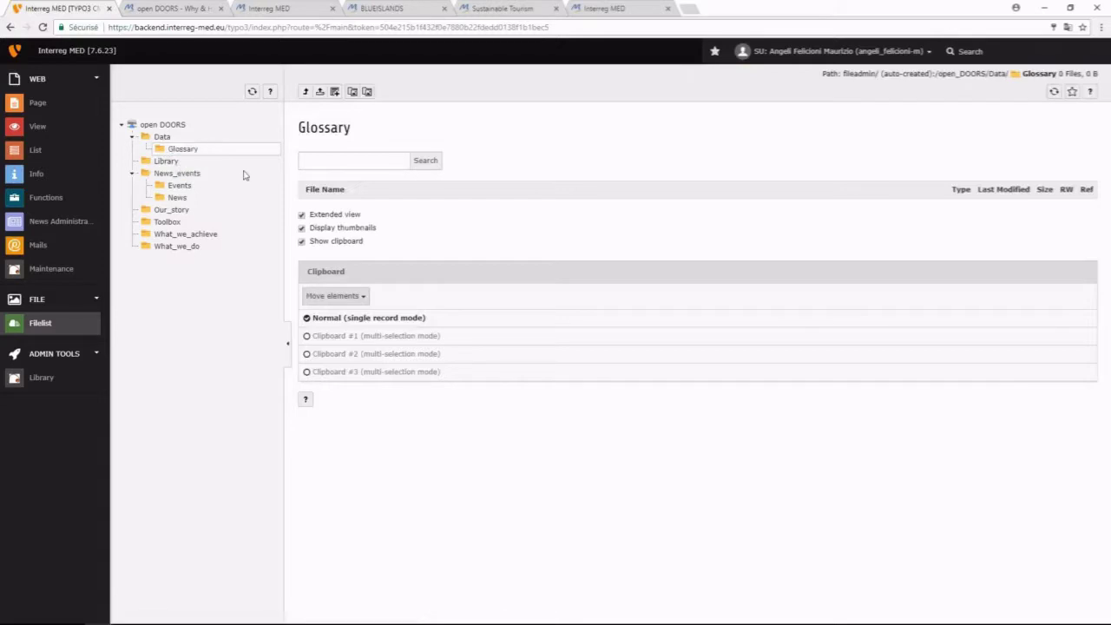
Show the actions available for the Glossary folder, and list the contents of its parent folder Data.
right_click(175, 151)
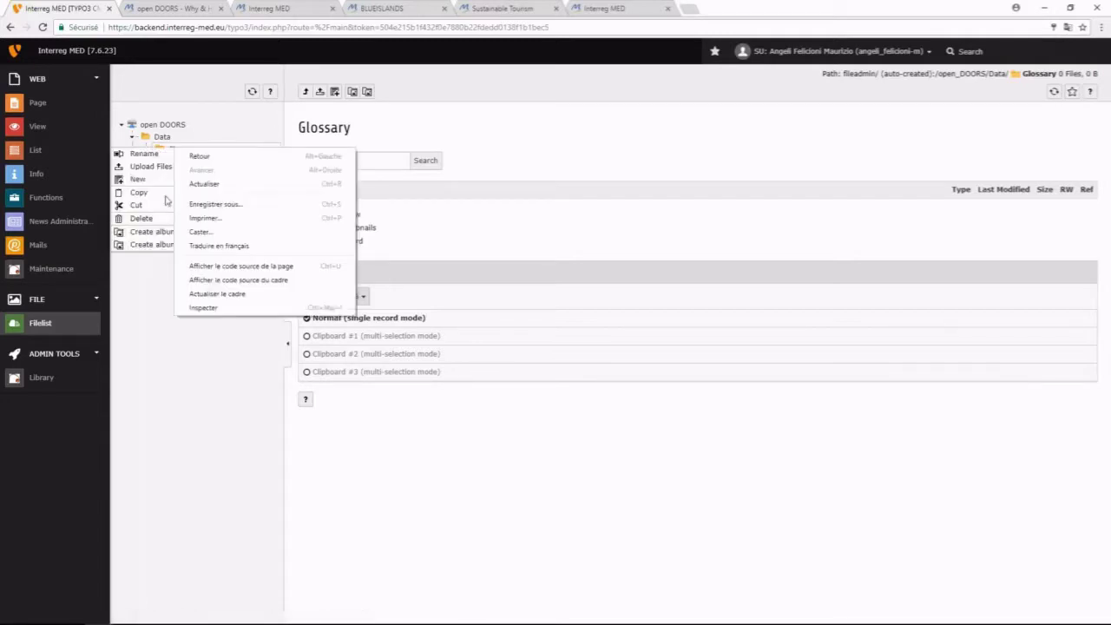
click(159, 287)
click(208, 302)
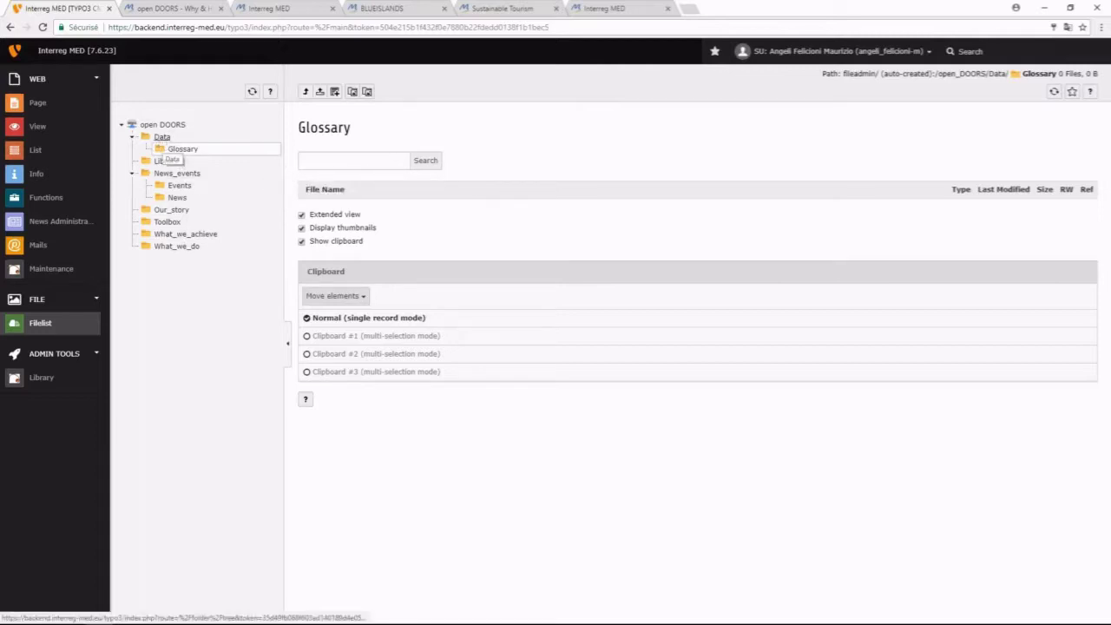
click(162, 139)
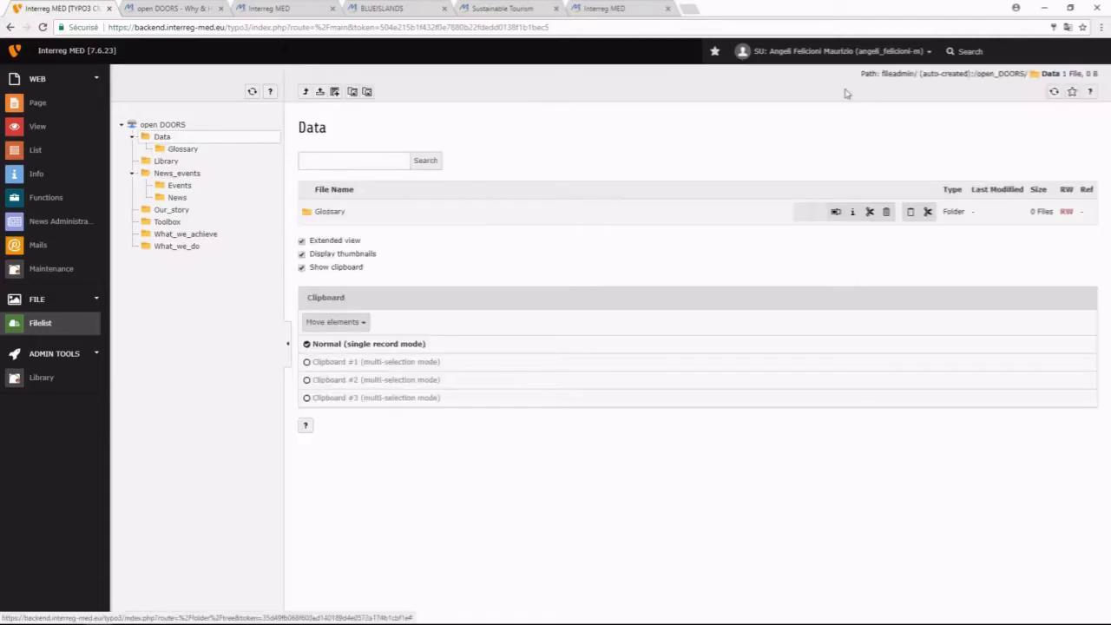
Exit the switched-user session to return to the administrator's backend user listing.
click(928, 52)
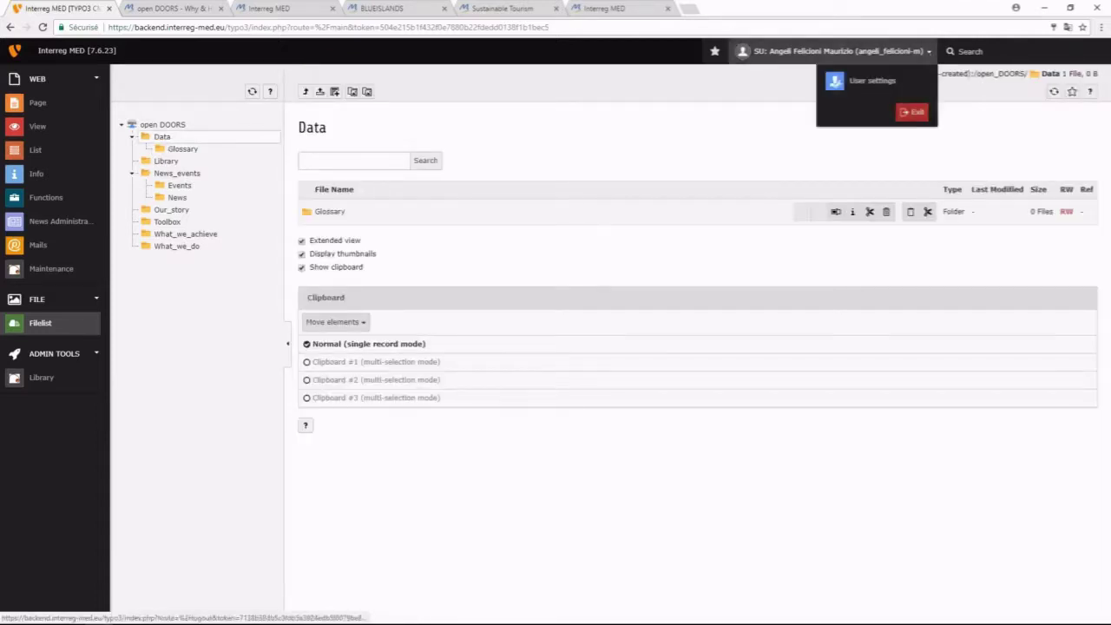
click(913, 113)
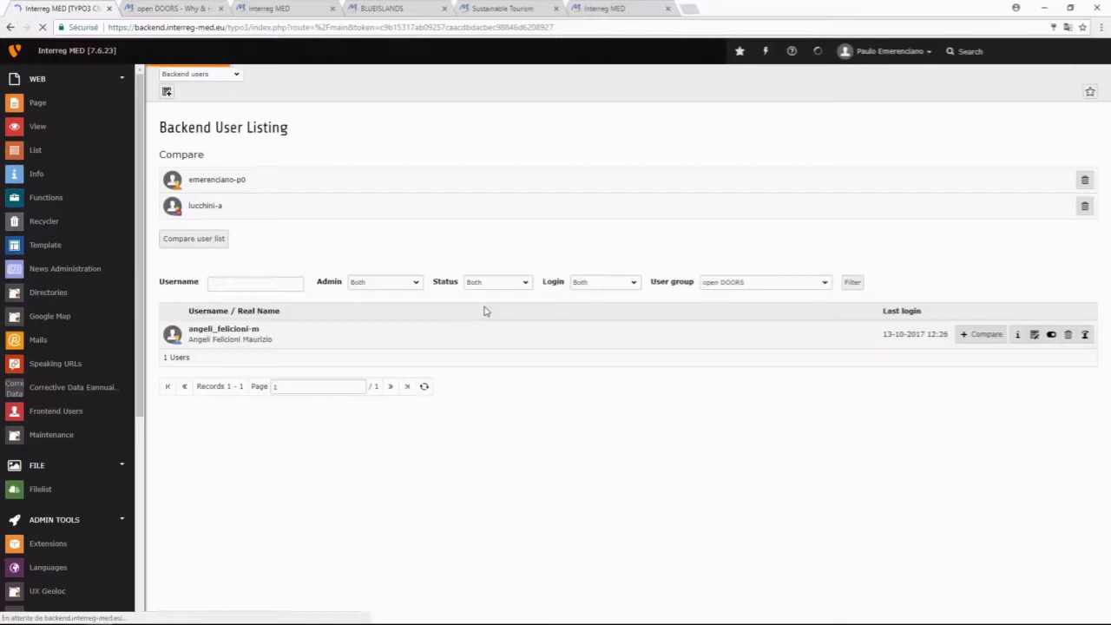
Filter the backend users by the CAMARG user group and switch to the listed user's account.
click(763, 283)
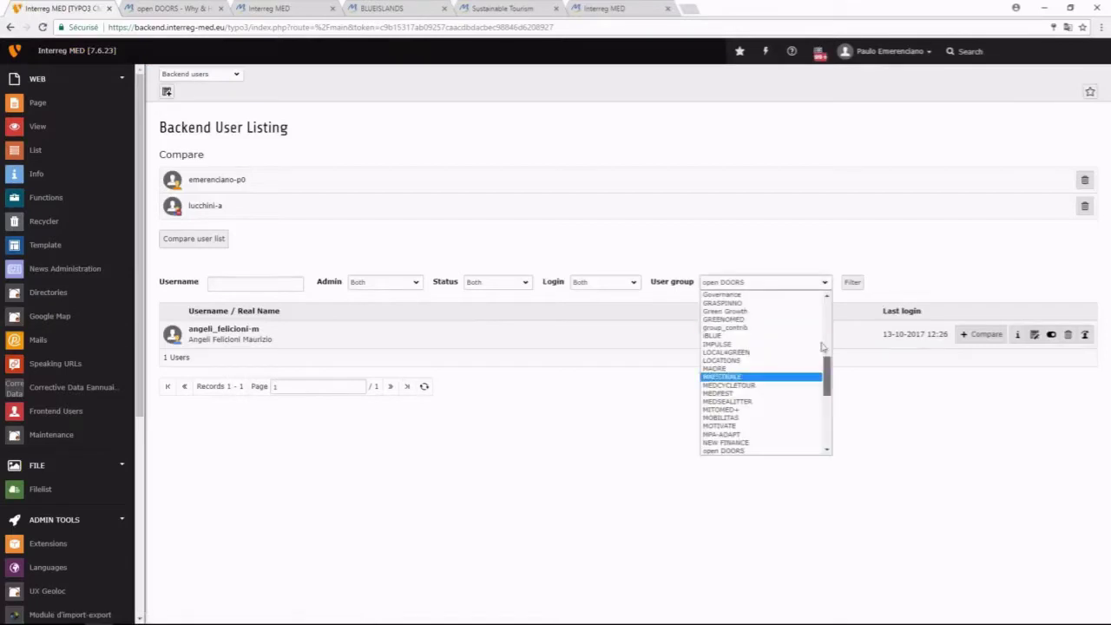
scroll(822, 347, up, 5)
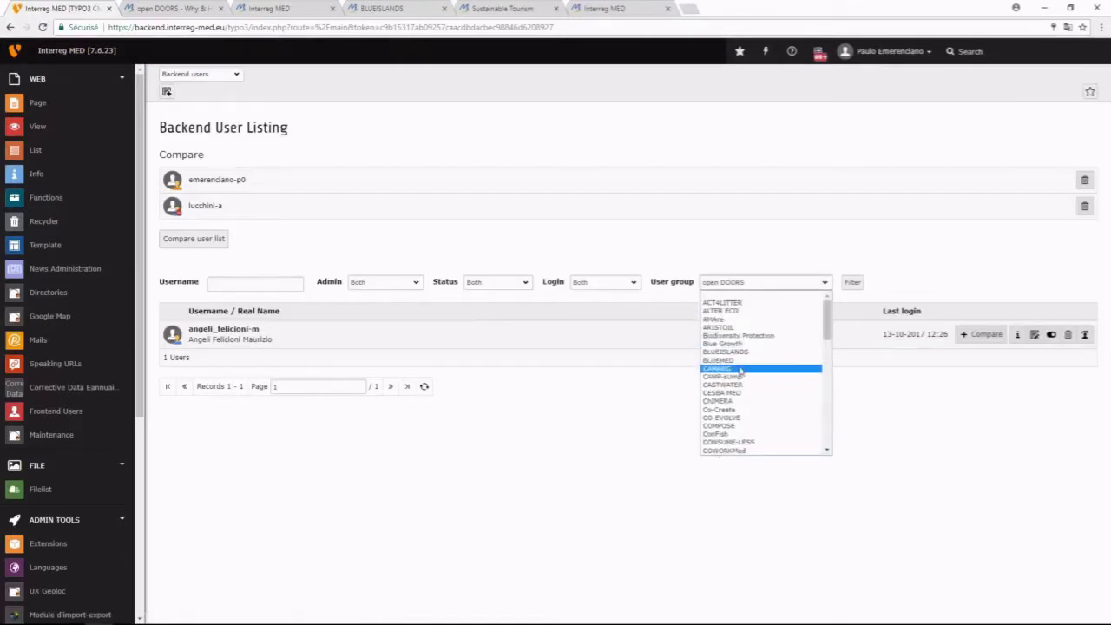
click(740, 371)
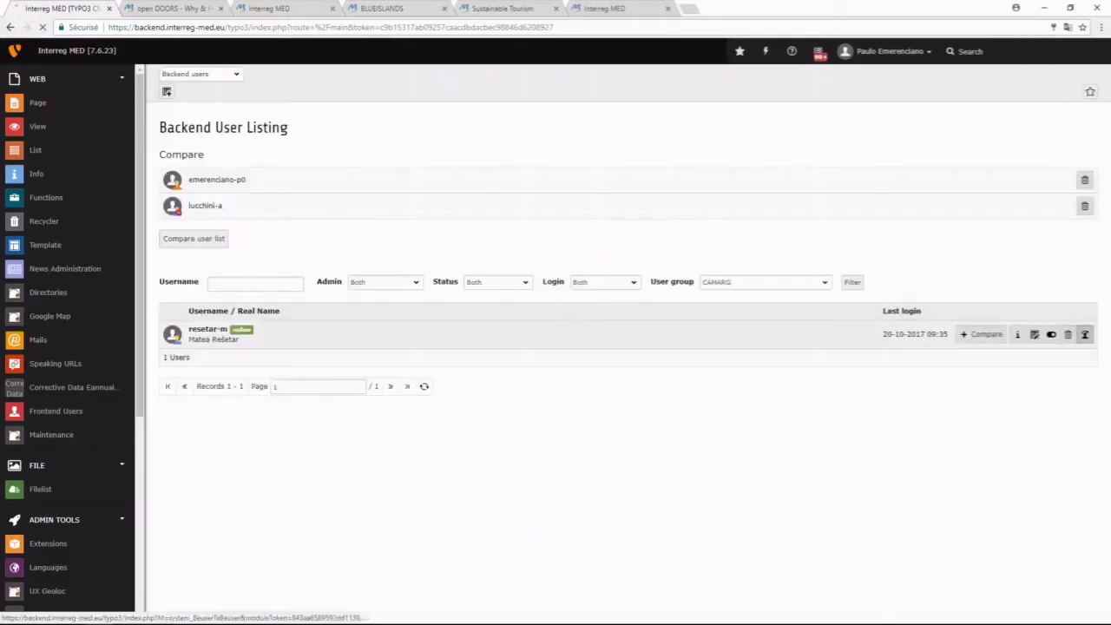
click(1084, 334)
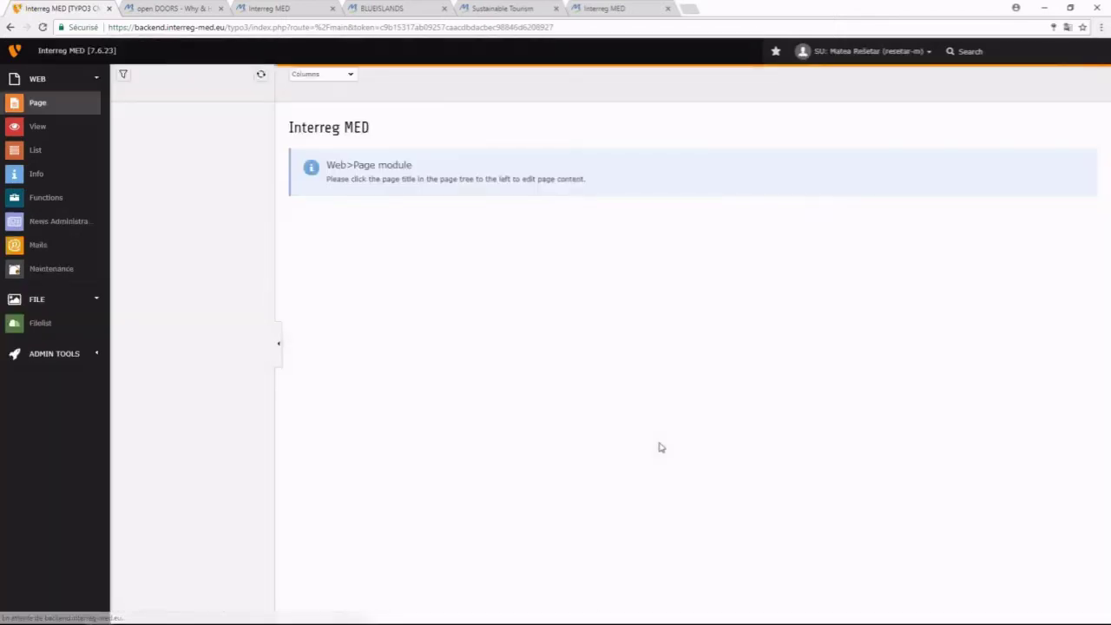
Open the Data folder in the CAMARG file list.
click(49, 330)
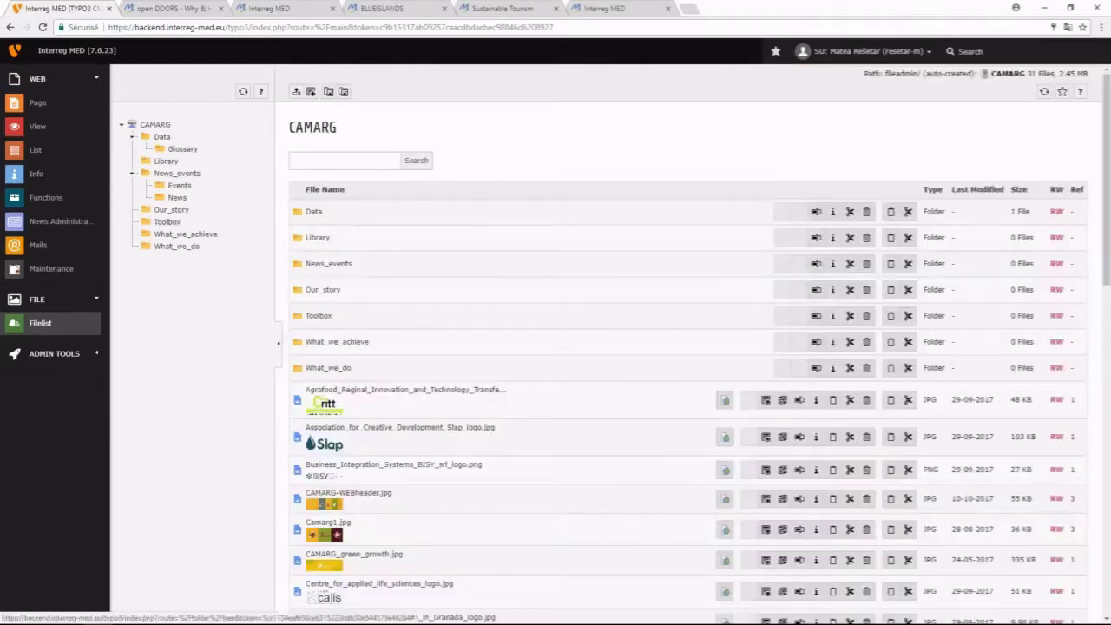
click(163, 138)
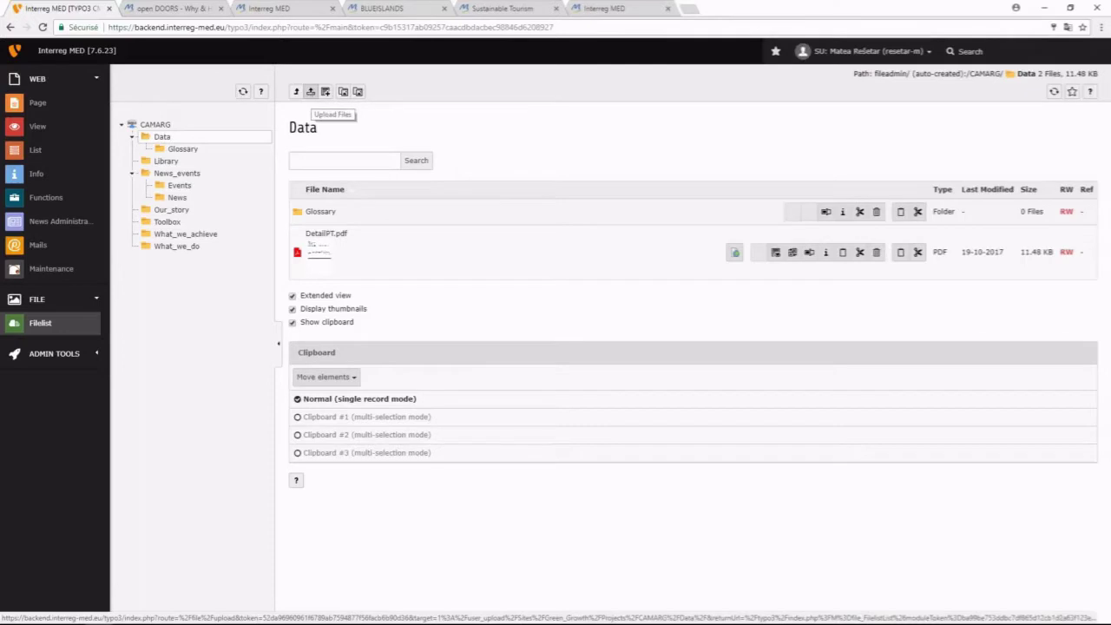
Start a file upload to the Data folder and browse to the Webinaire folder on the desktop.
click(310, 91)
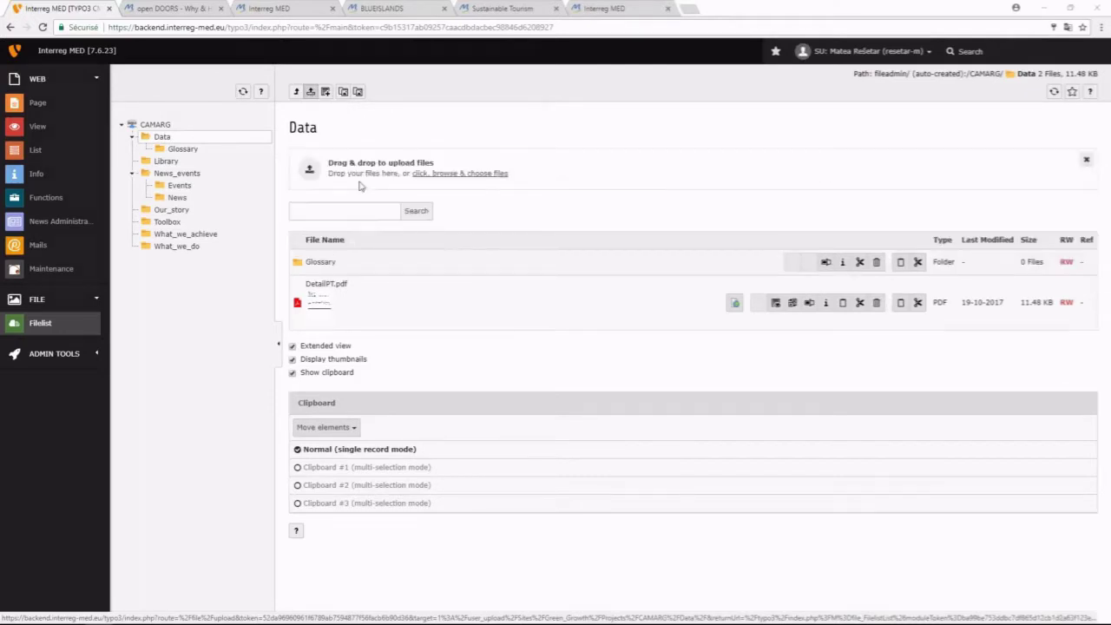
click(438, 173)
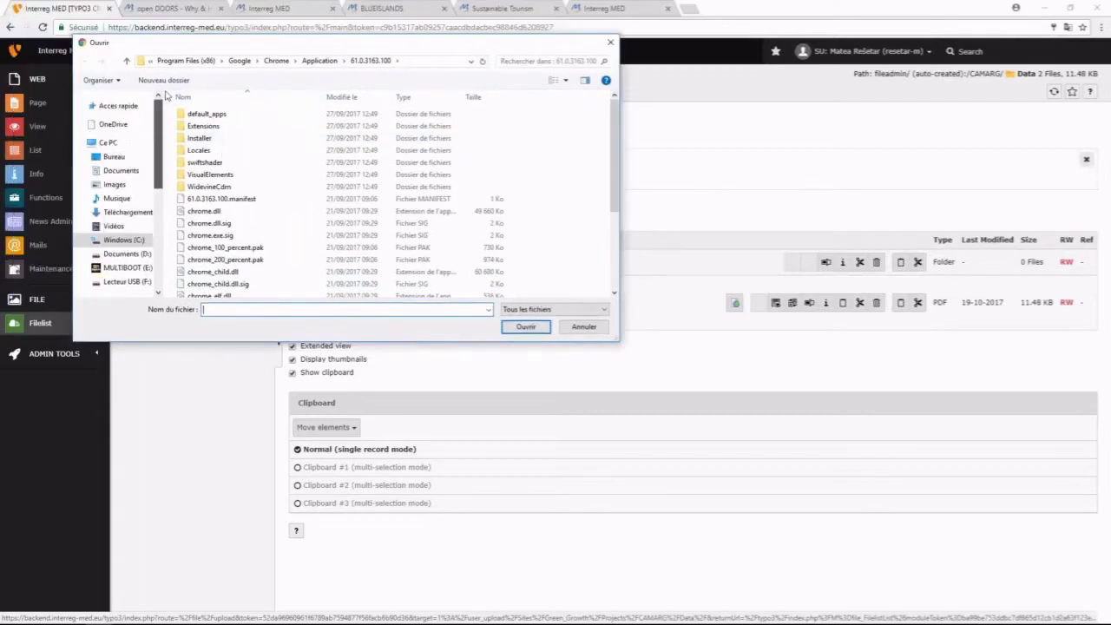
click(113, 156)
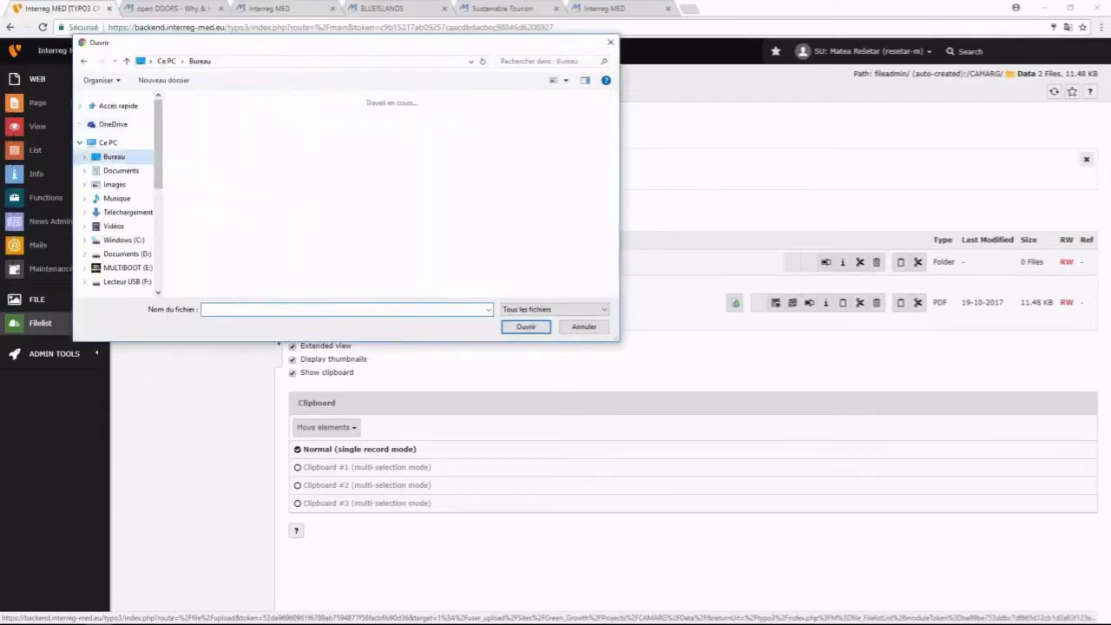
double_click(212, 138)
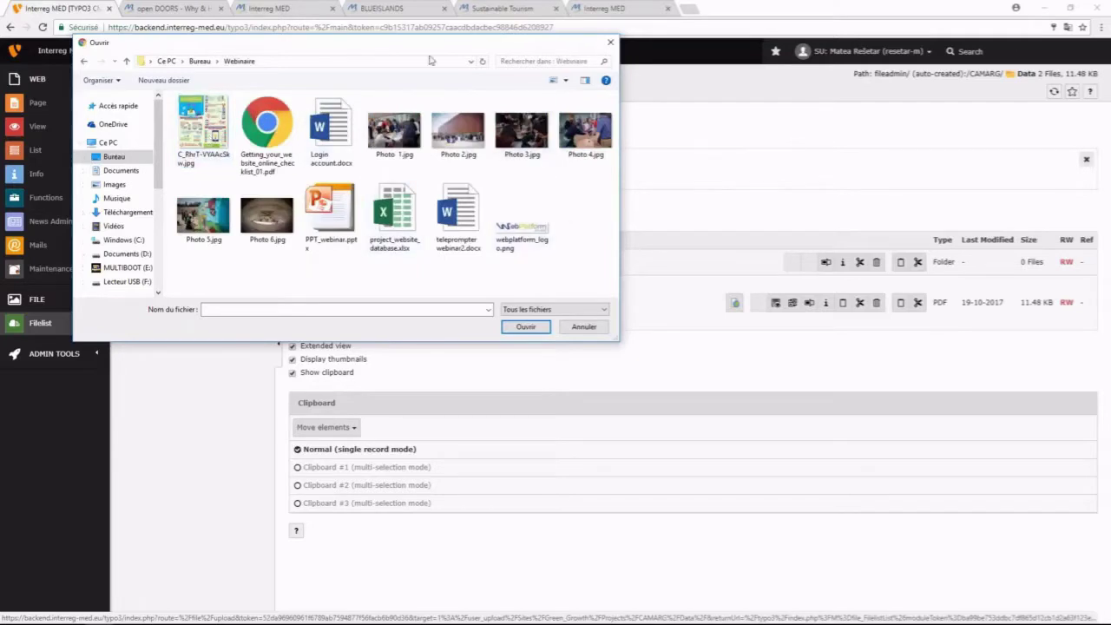
Upload project_website_database.xlsx from the Webinaire folder to the Data folder and reload the file list.
drag(635, 133, 730, 223)
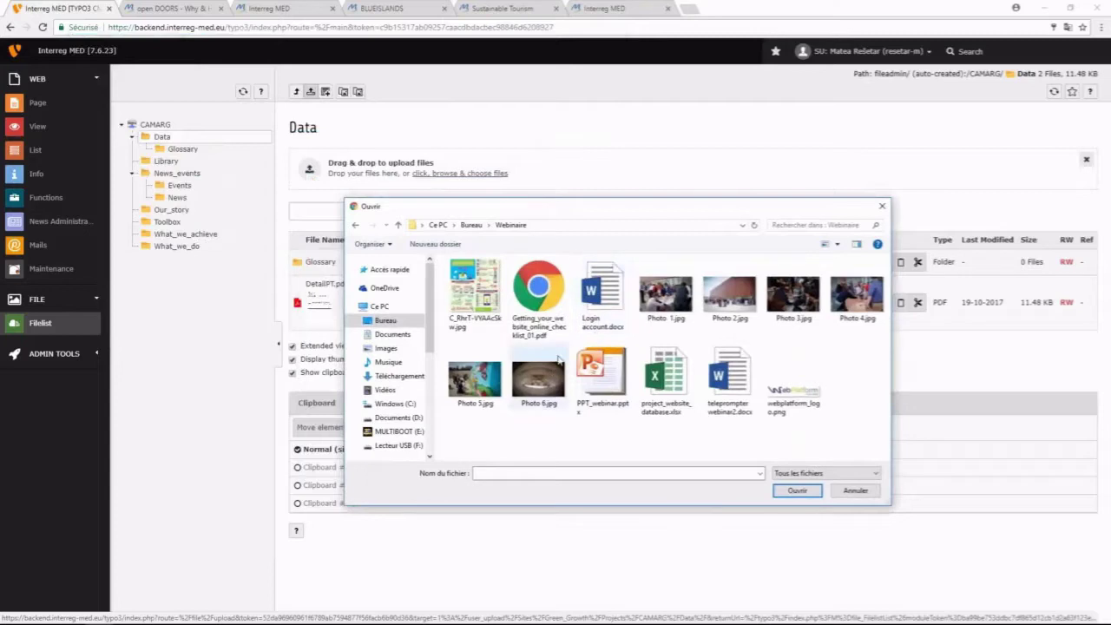
click(460, 309)
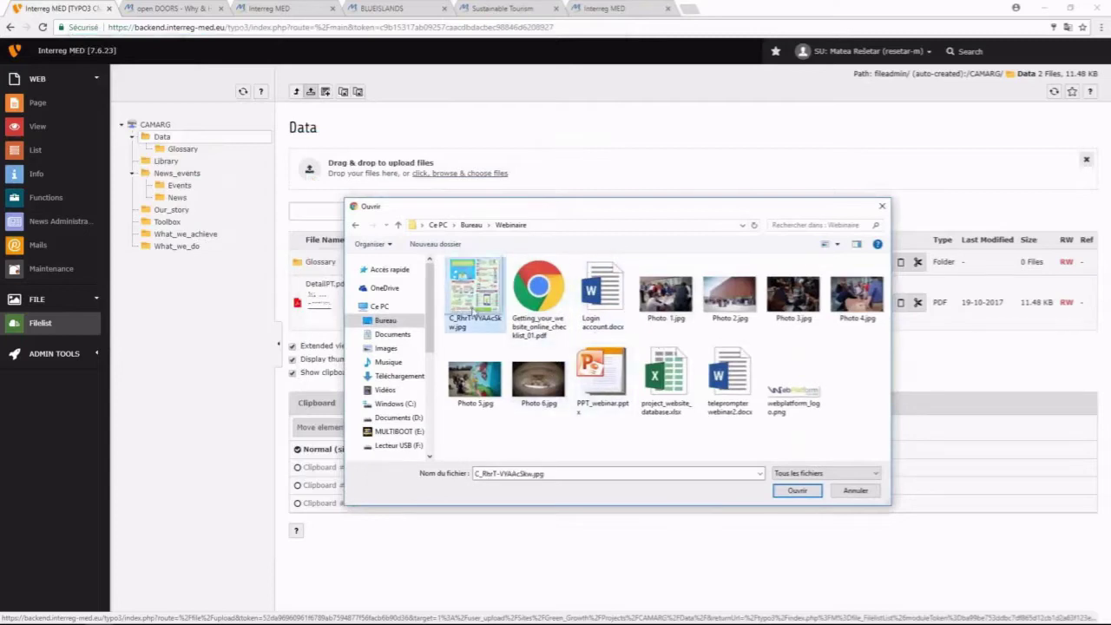
click(606, 316)
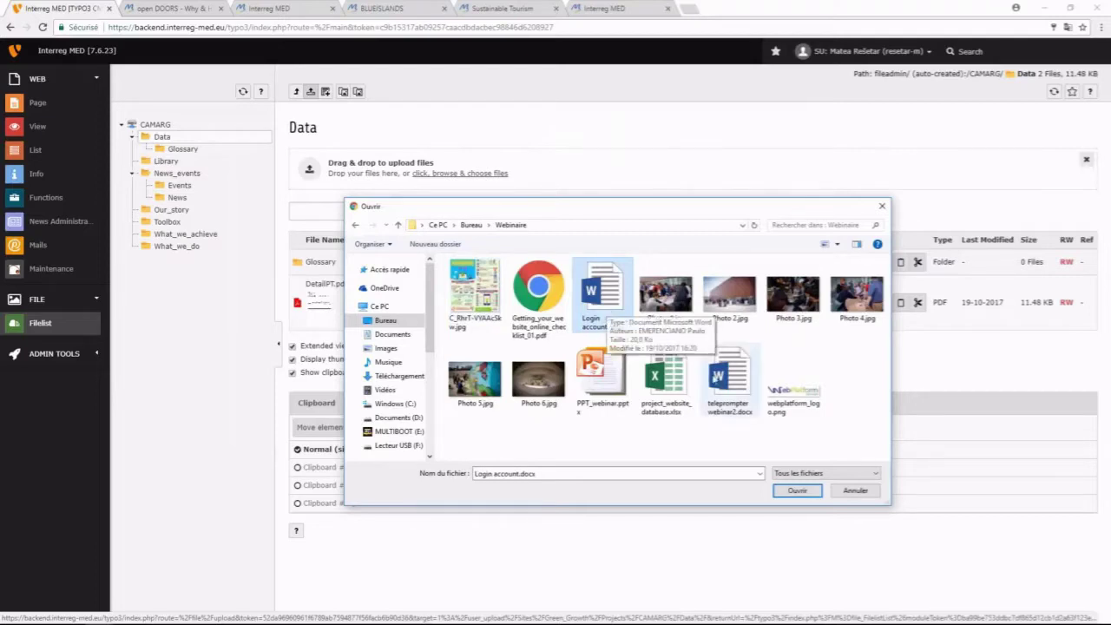
drag(666, 380, 475, 173)
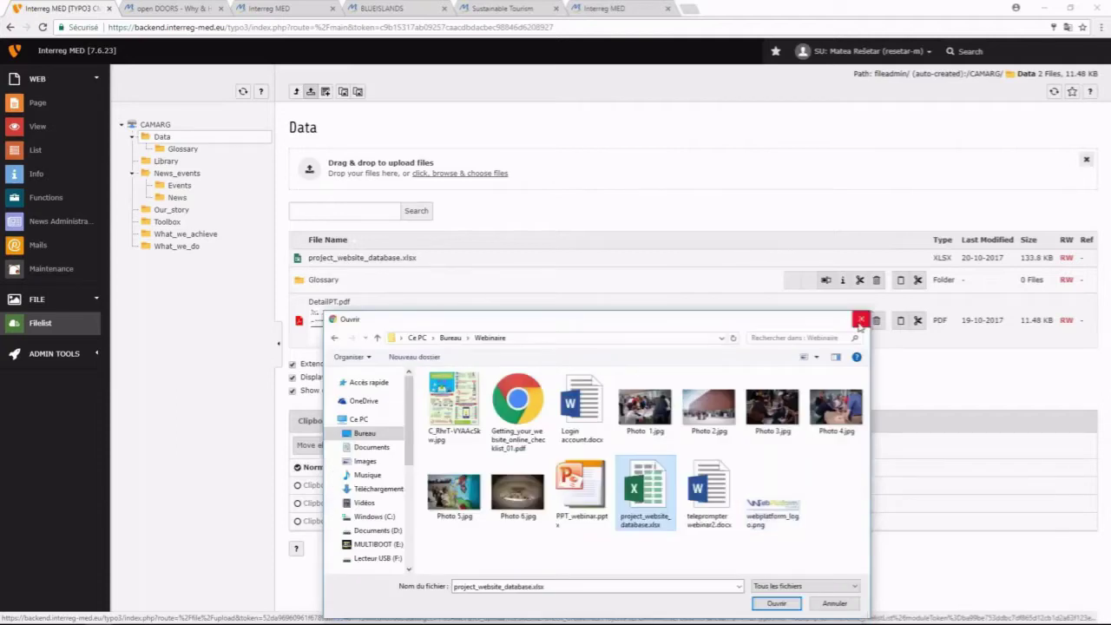
drag(747, 320, 694, 559)
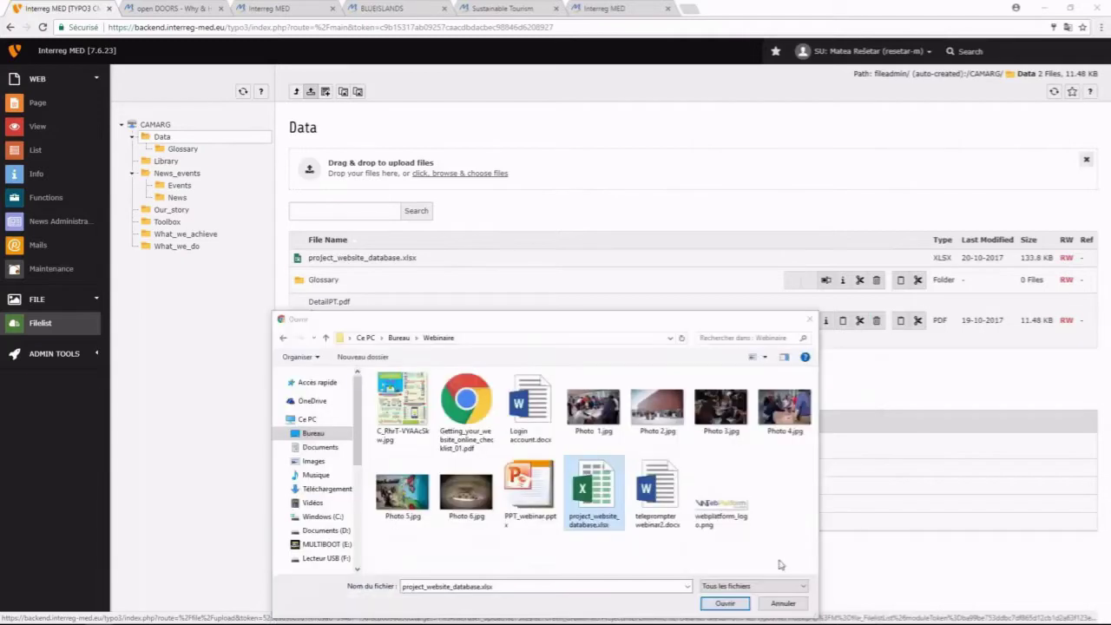
click(810, 318)
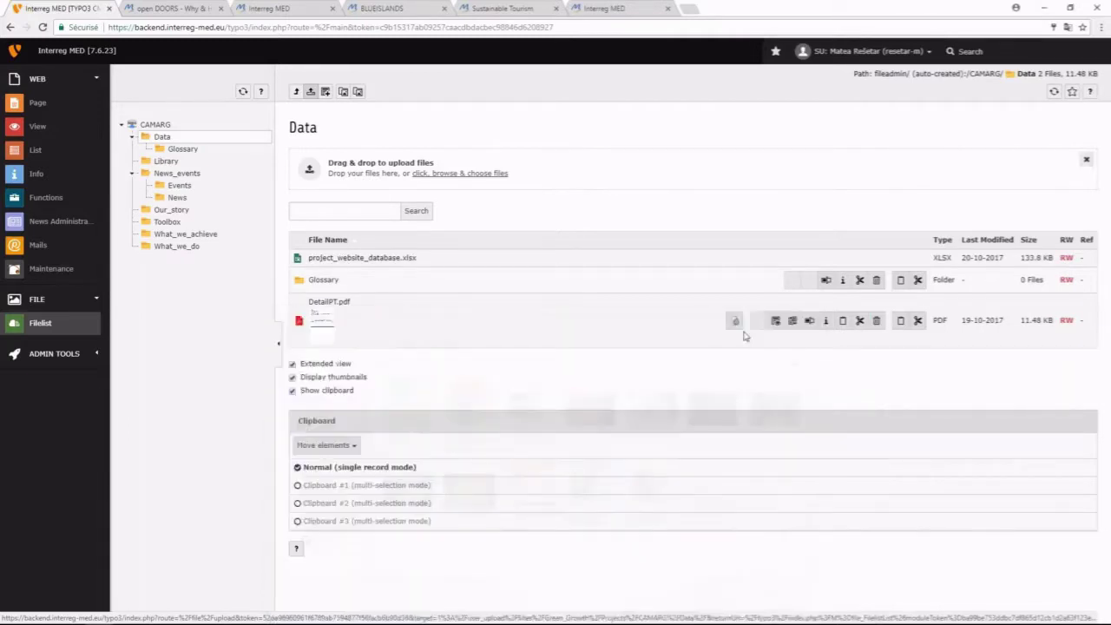
click(293, 365)
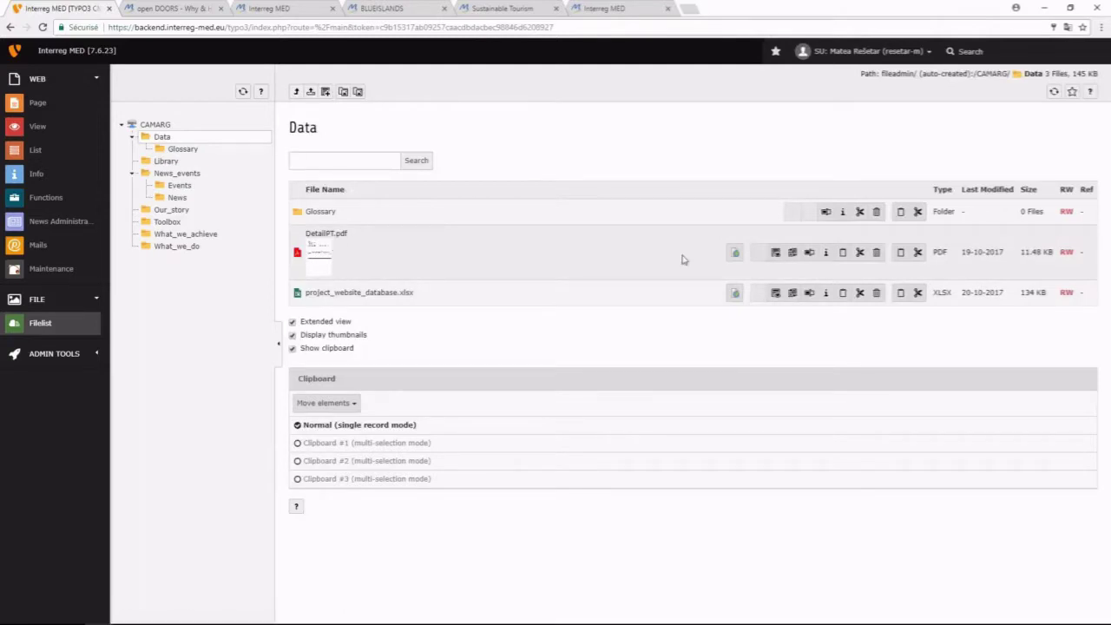
Look at the Replace form for DetailPT.pdf and examine the file's information details.
click(793, 253)
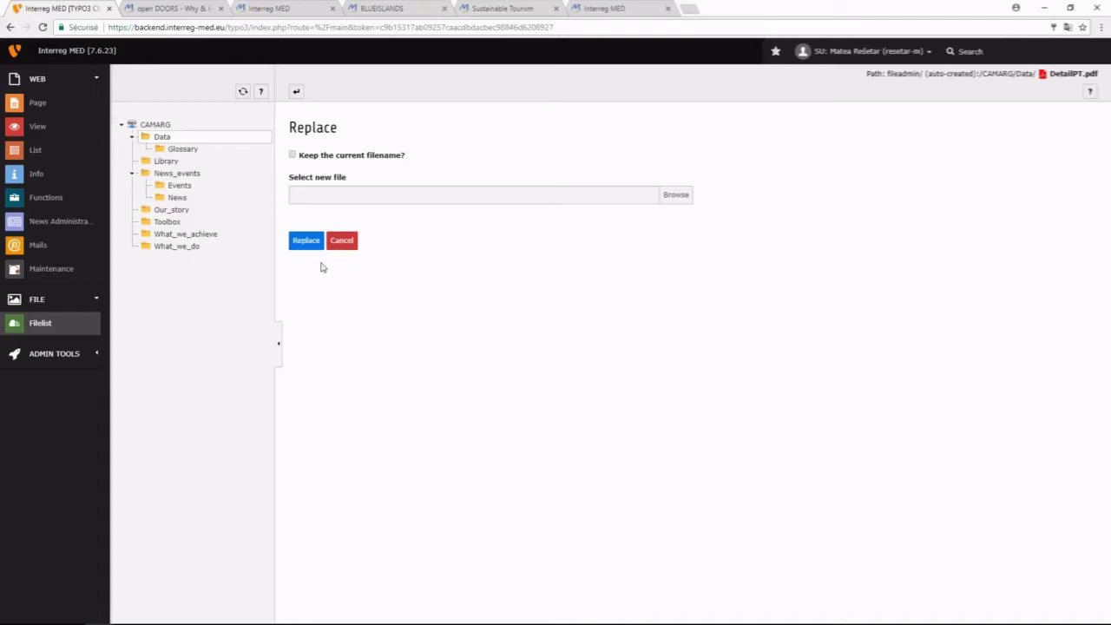
click(10, 27)
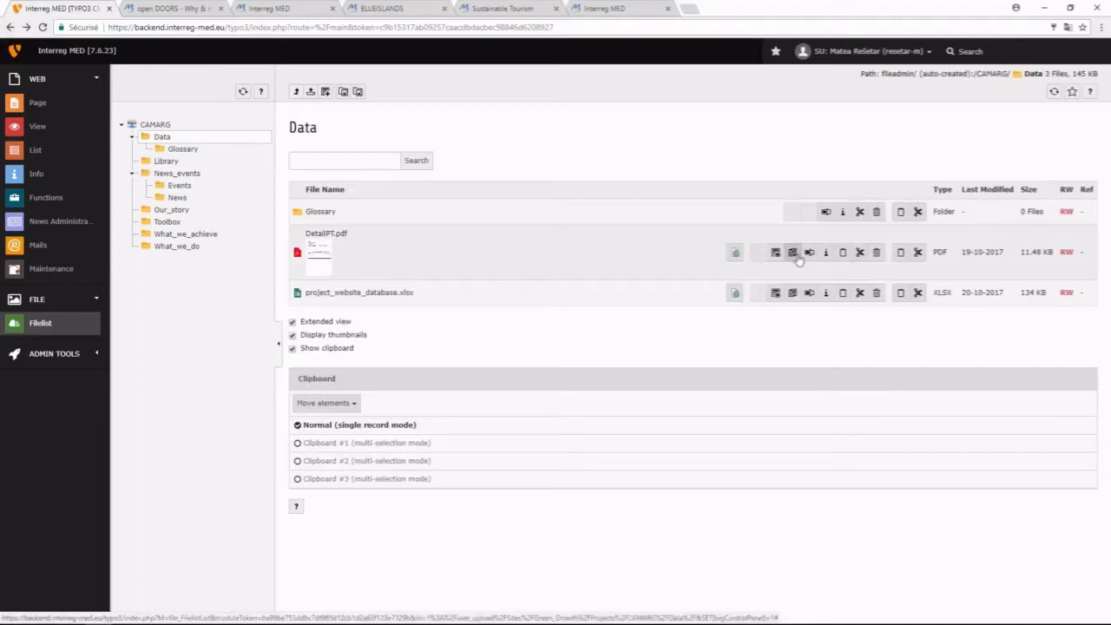
click(825, 253)
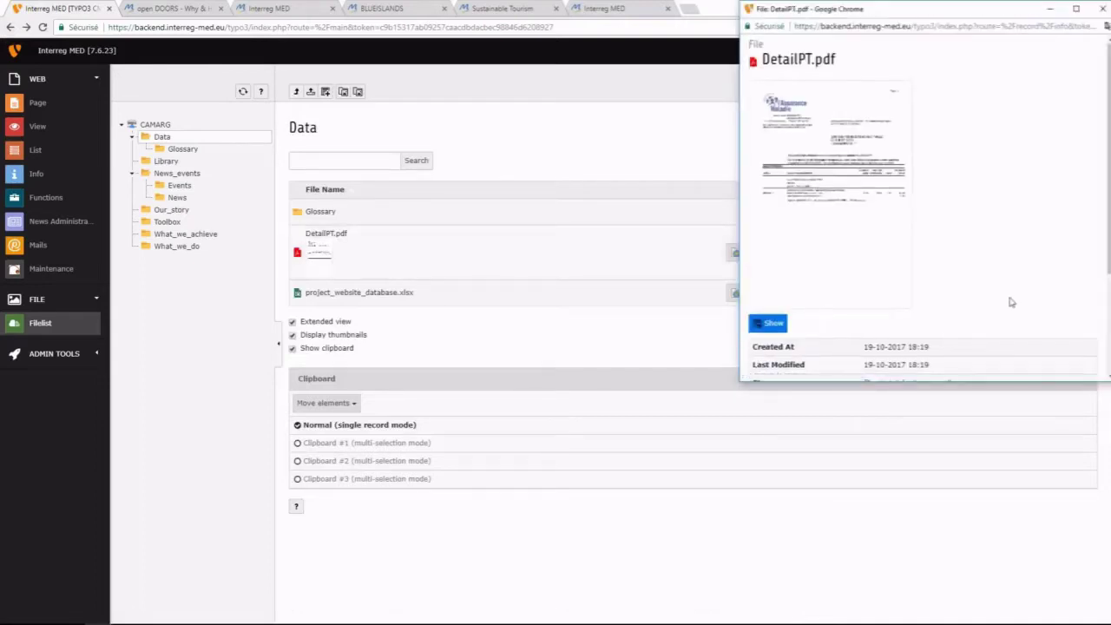
scroll(1009, 302, down, 3)
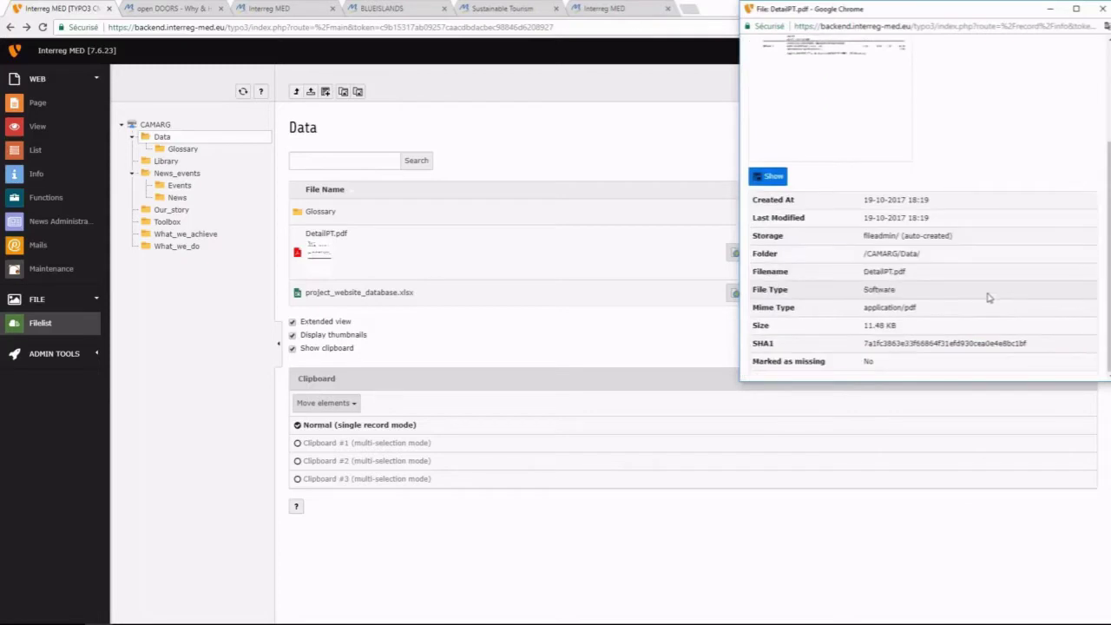
click(1102, 9)
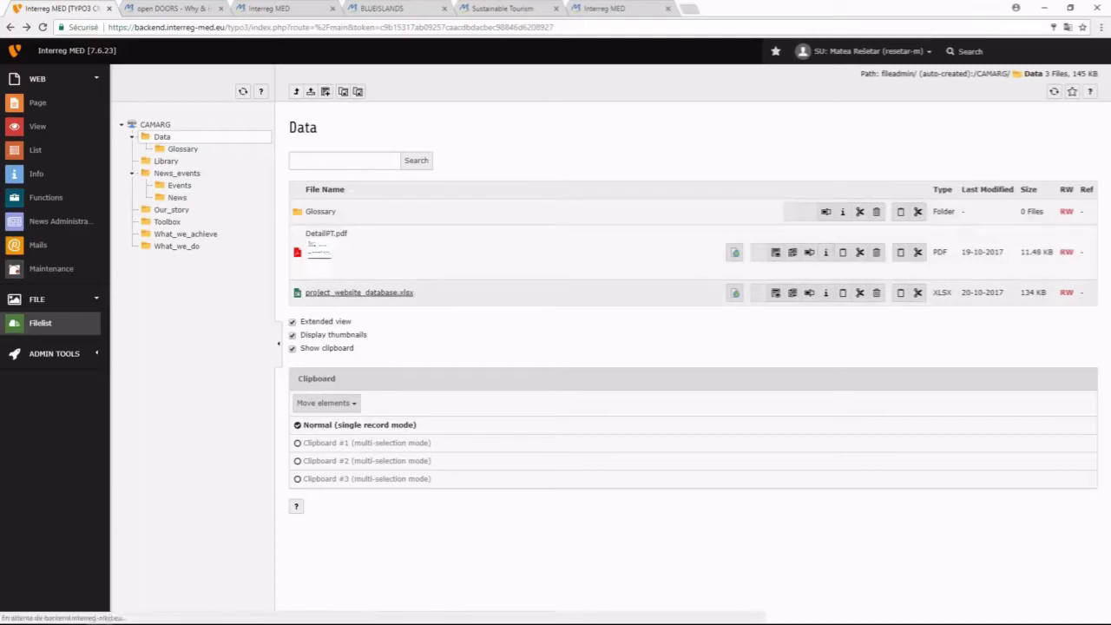
Open the metadata of project_website_database.xlsx and enter "Document data" as its title.
click(391, 293)
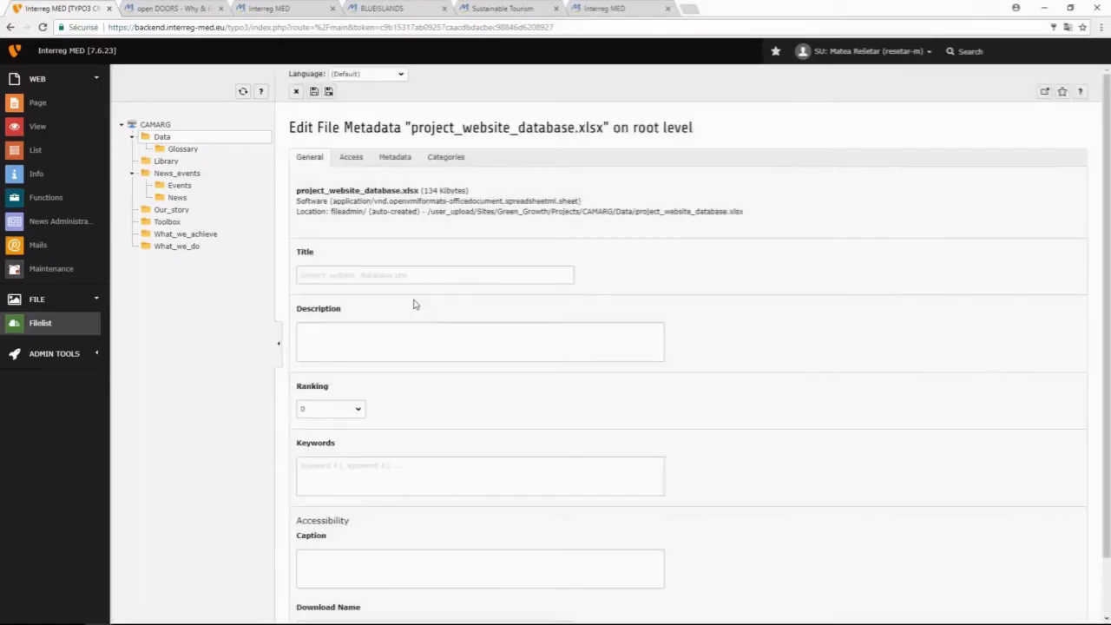
scroll(478, 275, down, 2)
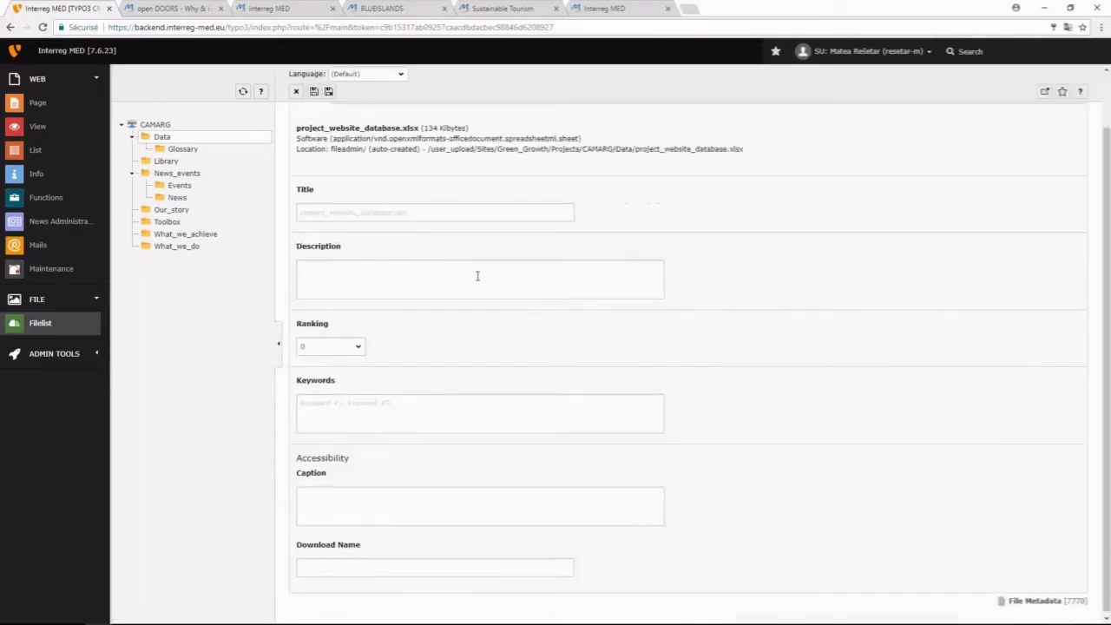
scroll(478, 276, up, 2)
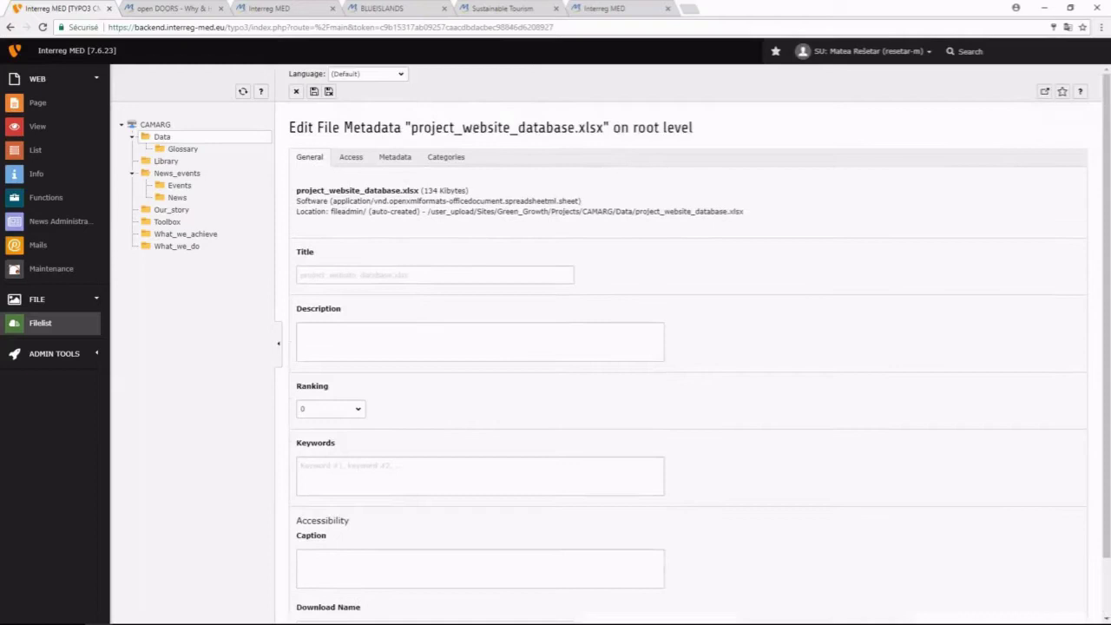
click(335, 278)
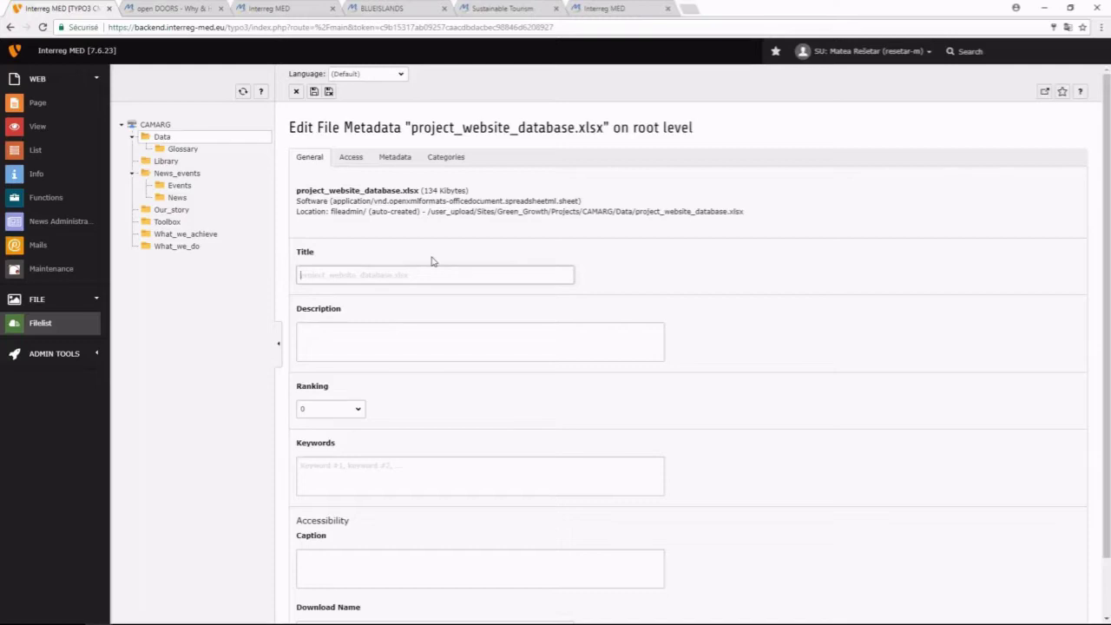
text(Doco)
key(BackSpace)
text(ument data)
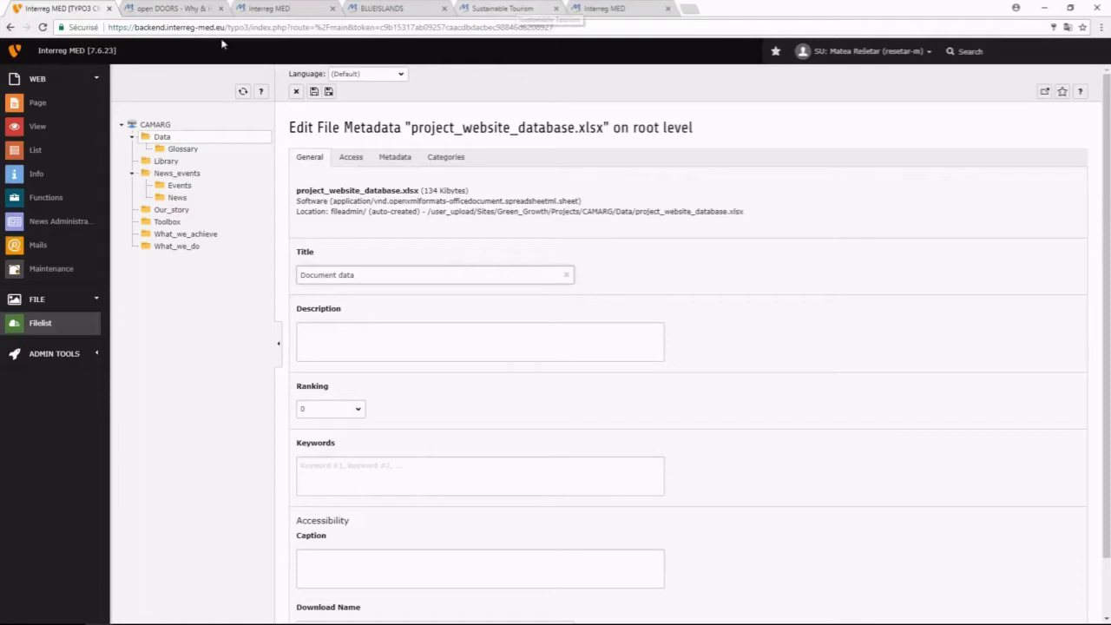
Examine the access settings, descriptive metadata fields and categories available for project_website_database.xlsx.
click(356, 161)
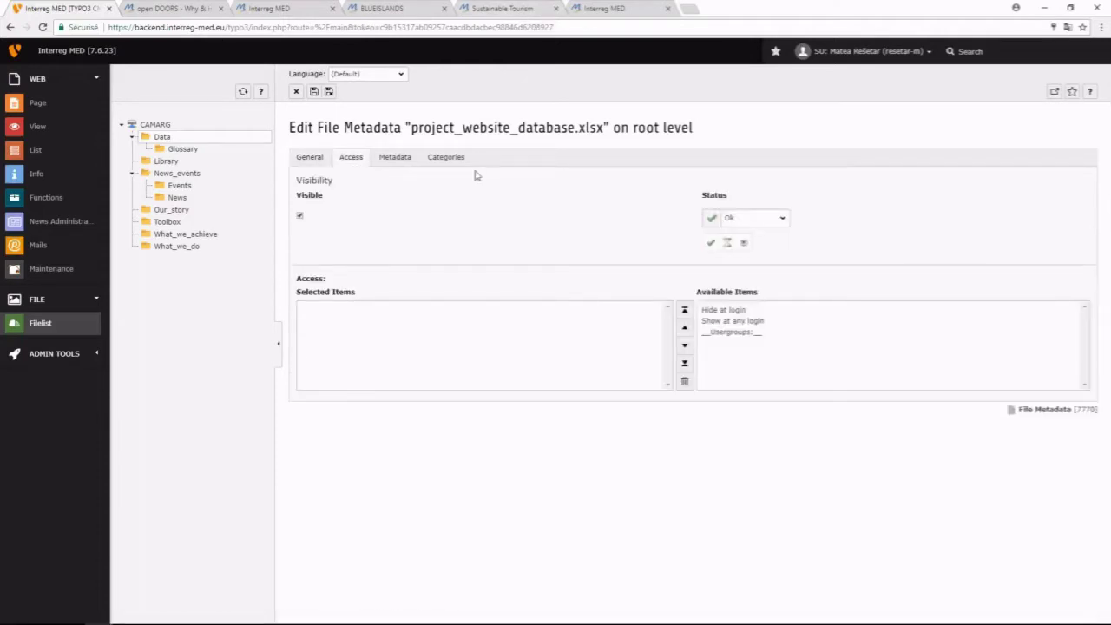
click(395, 157)
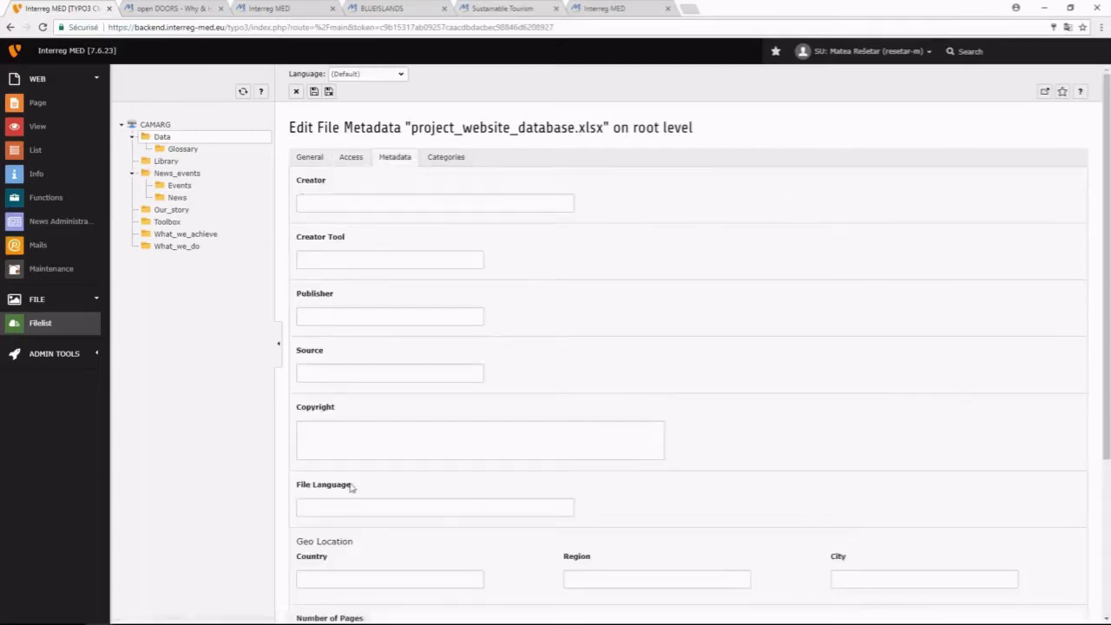
scroll(450, 335, down, 1)
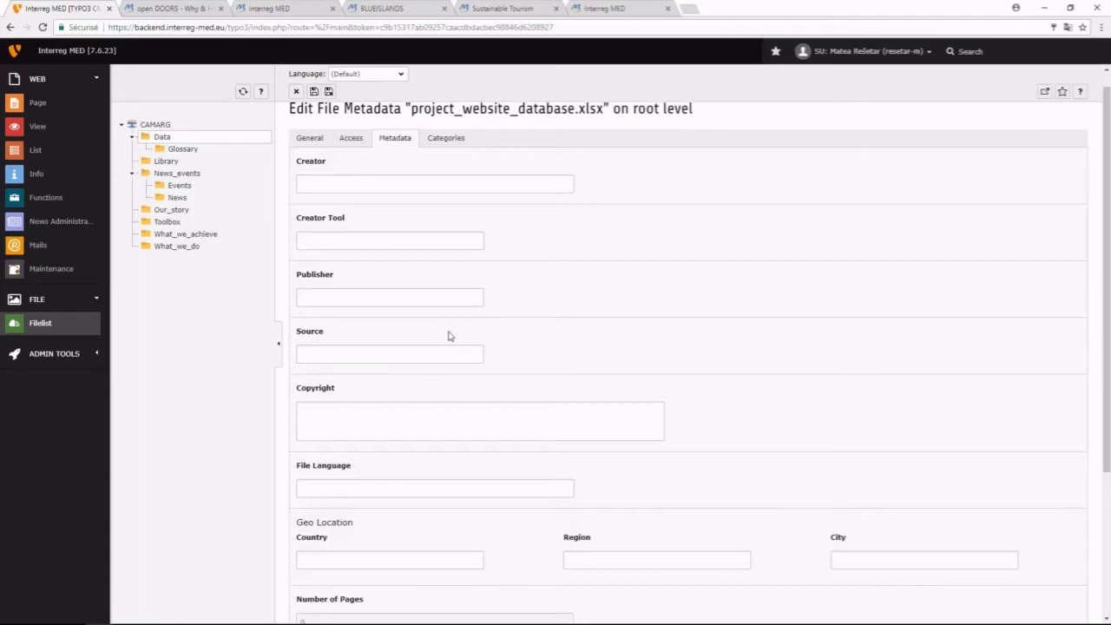
scroll(449, 335, down, 3)
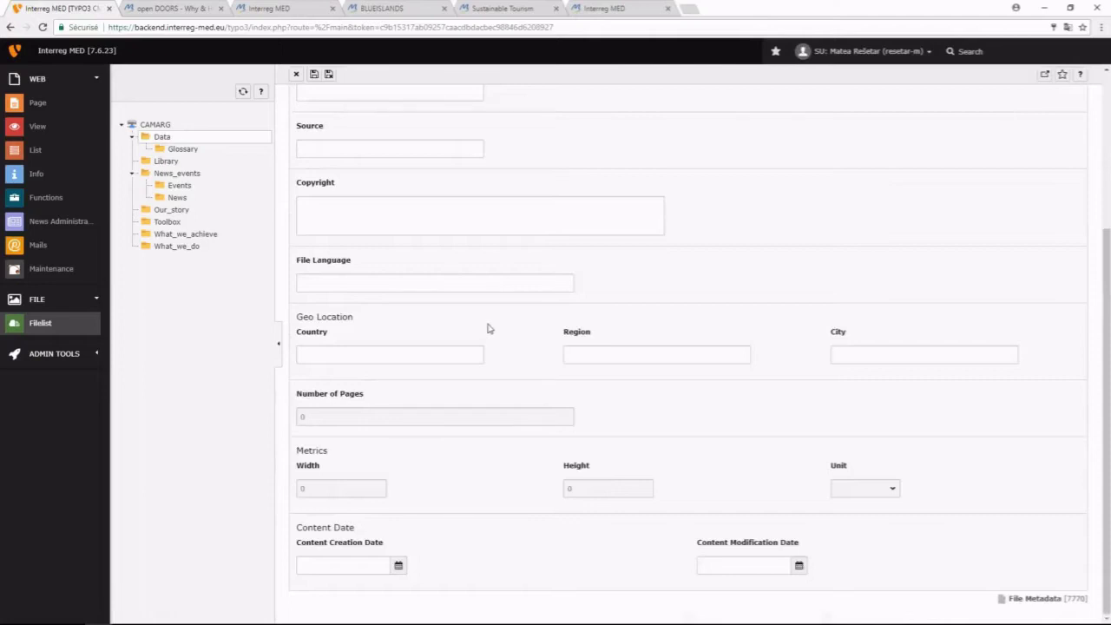
scroll(488, 327, up, 1)
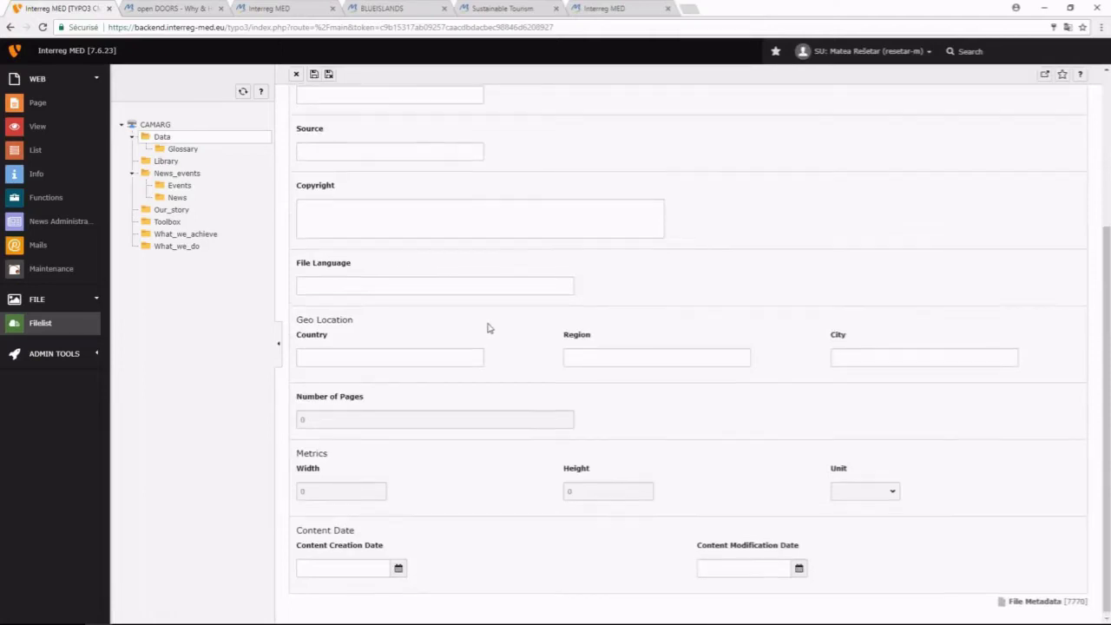
scroll(488, 327, up, 10)
click(451, 162)
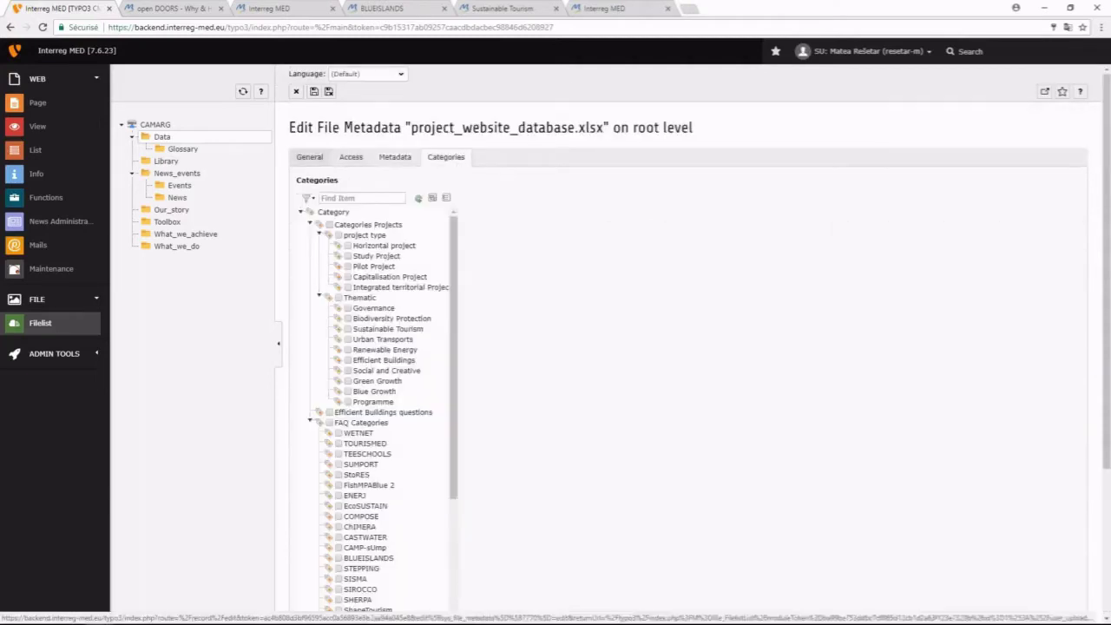
Save the general metadata of project_website_database.xlsx and return to the Data folder's file list.
click(313, 157)
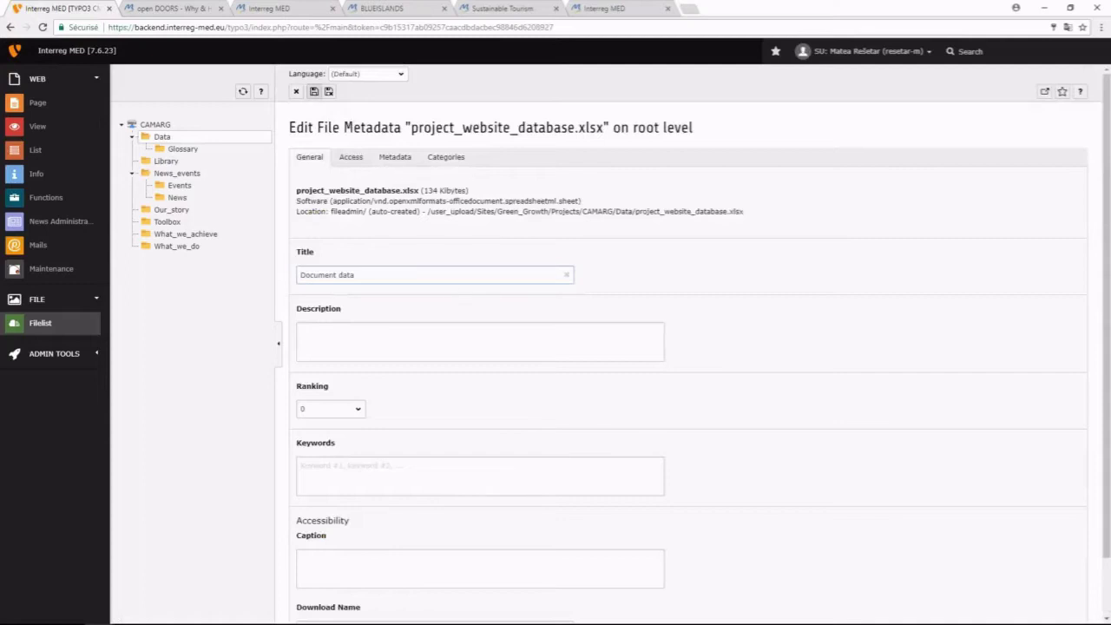
click(314, 91)
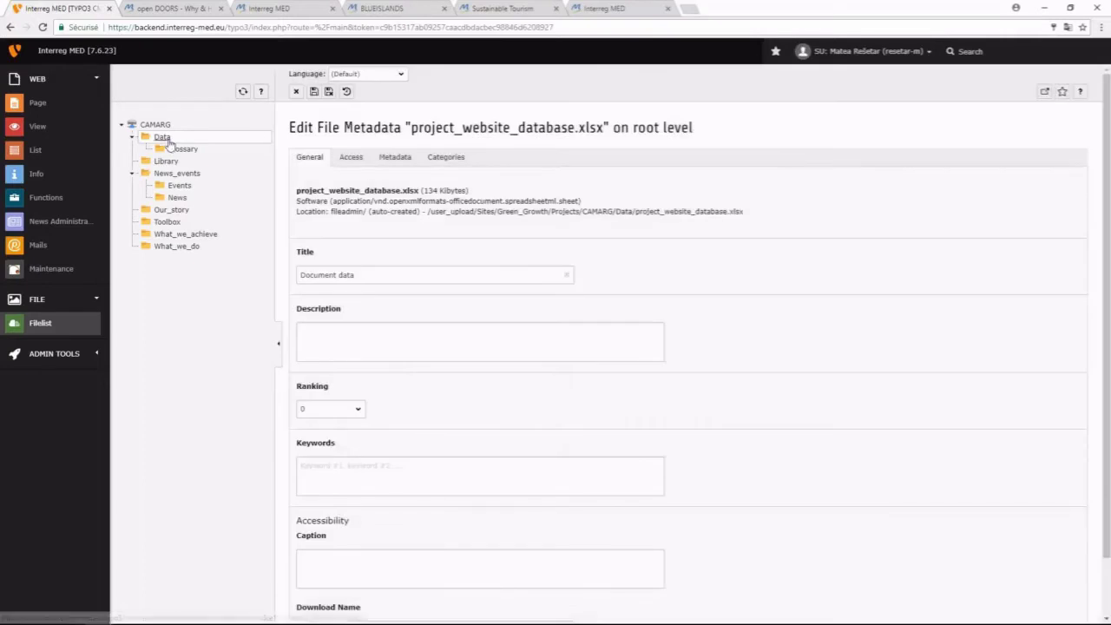
click(168, 139)
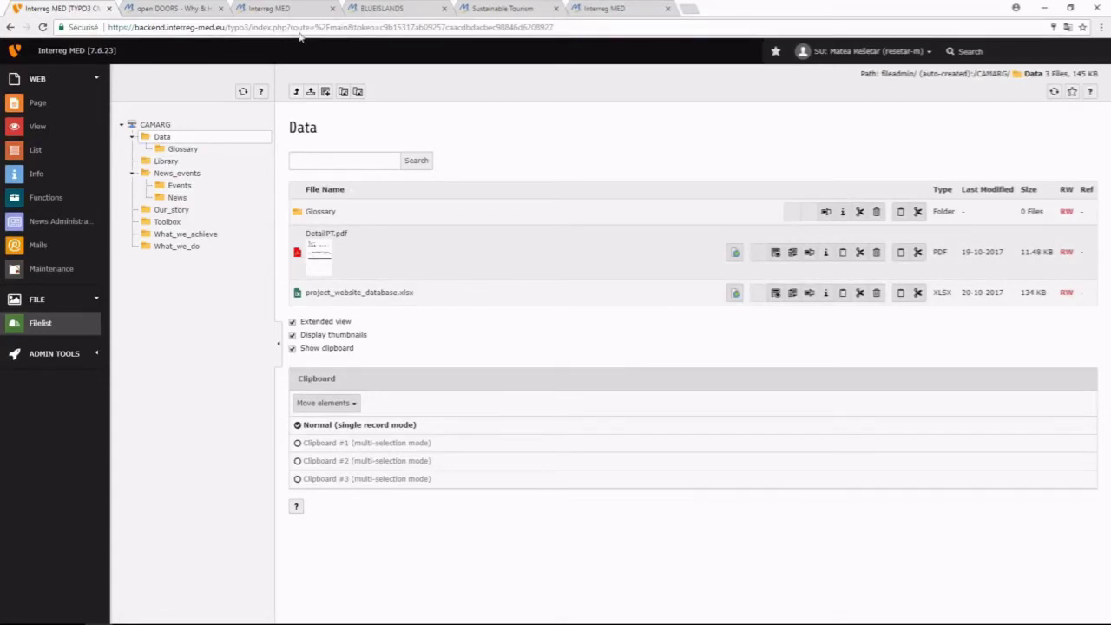
List the contents of the CAMARG root folder and look through its subfolders, logos and photos.
click(160, 127)
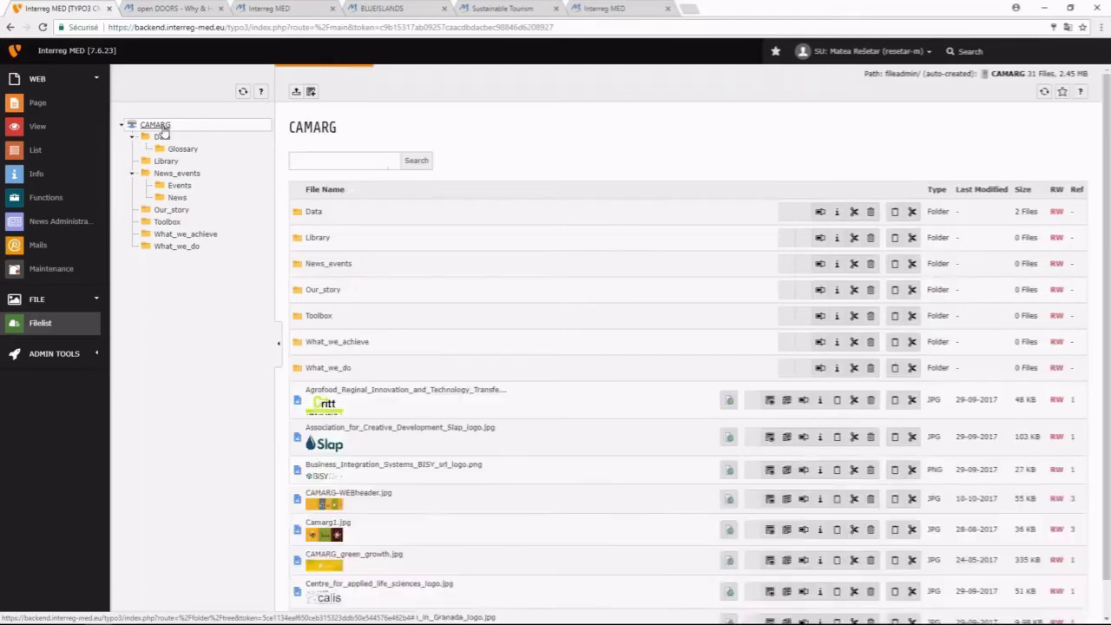
scroll(486, 252, down, 1)
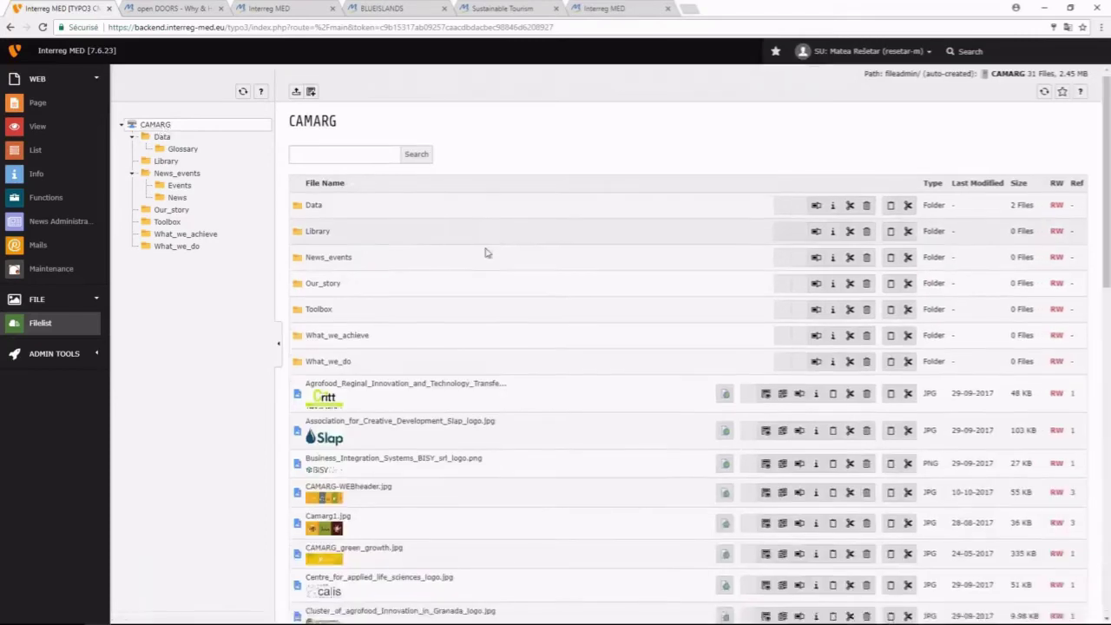
scroll(485, 251, down, 3)
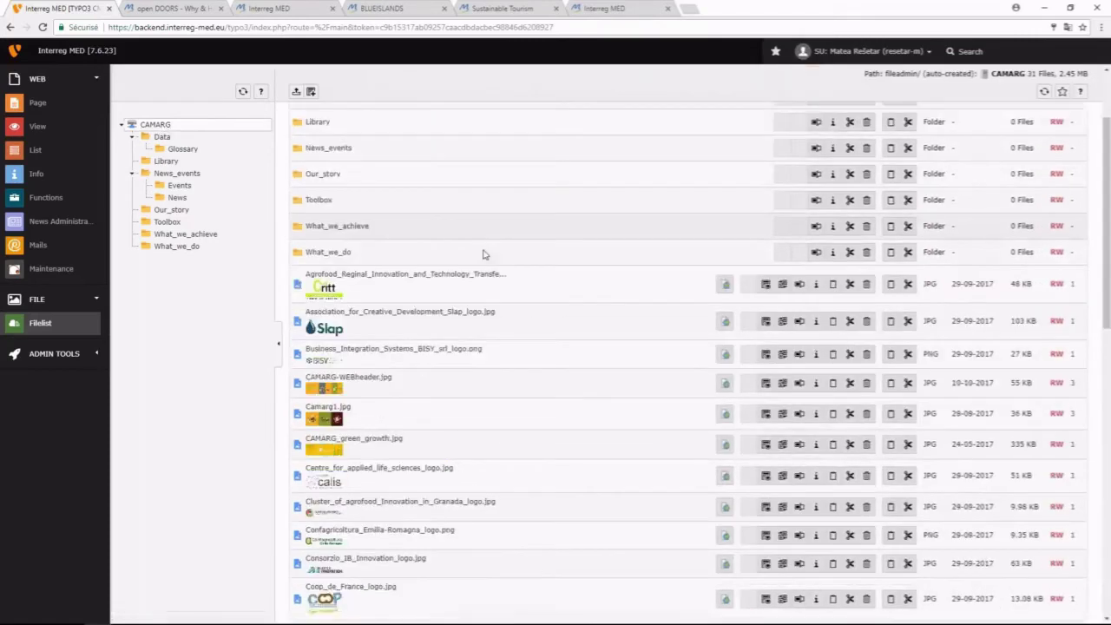
scroll(483, 255, down, 12)
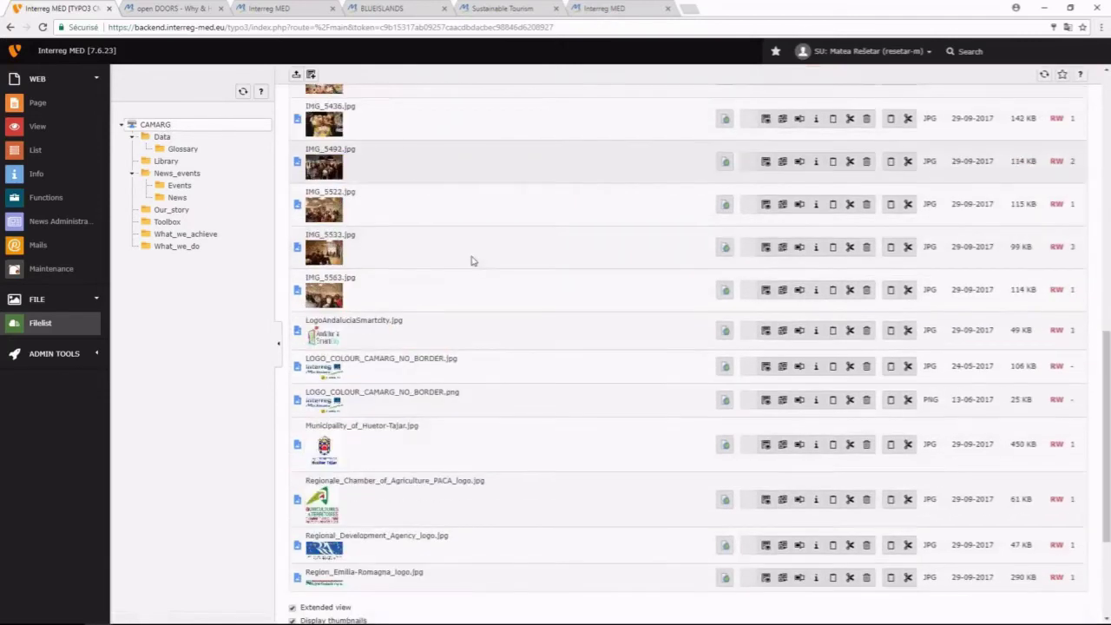
scroll(472, 260, down, 1)
scroll(419, 297, down, 2)
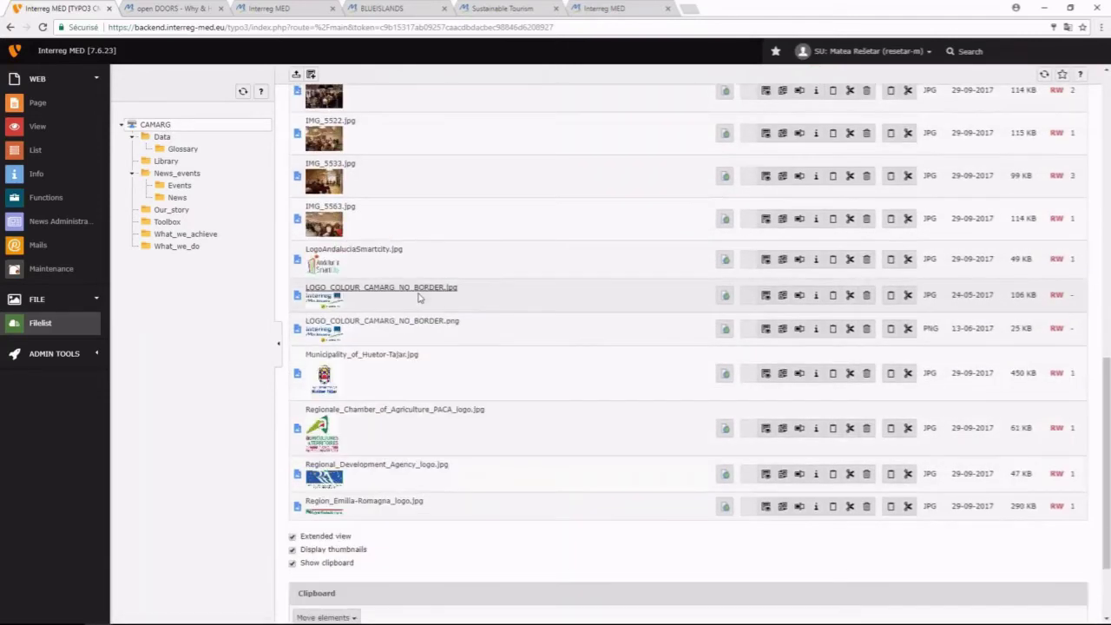
Open CAMARG's Data folder and cut project_website_database.xlsx to the clipboard.
scroll(418, 297, up, 4)
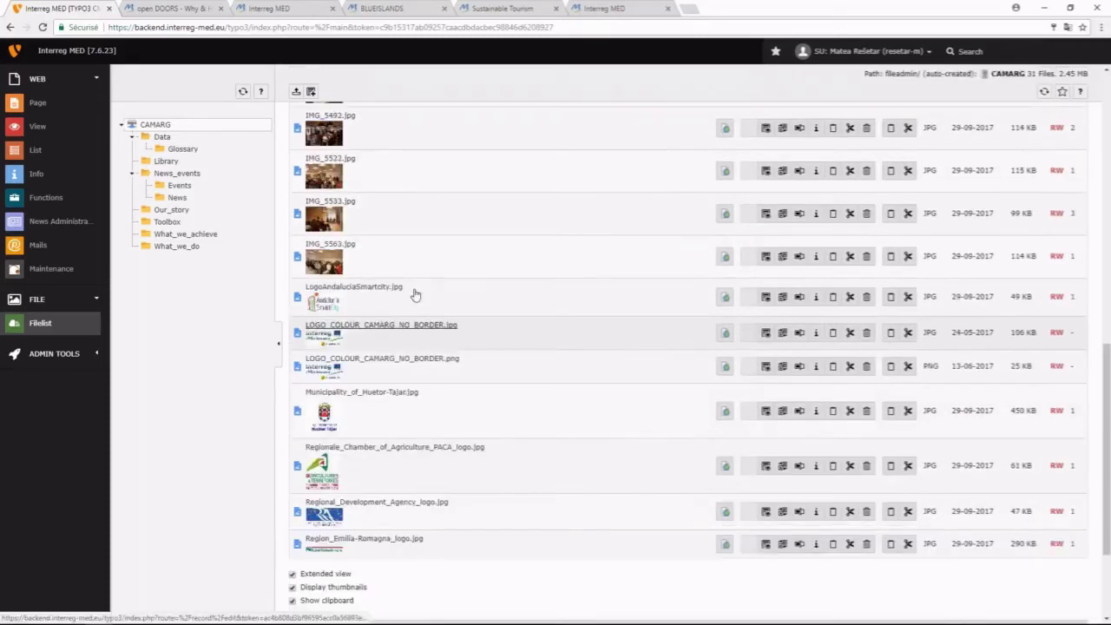
scroll(370, 309, up, 7)
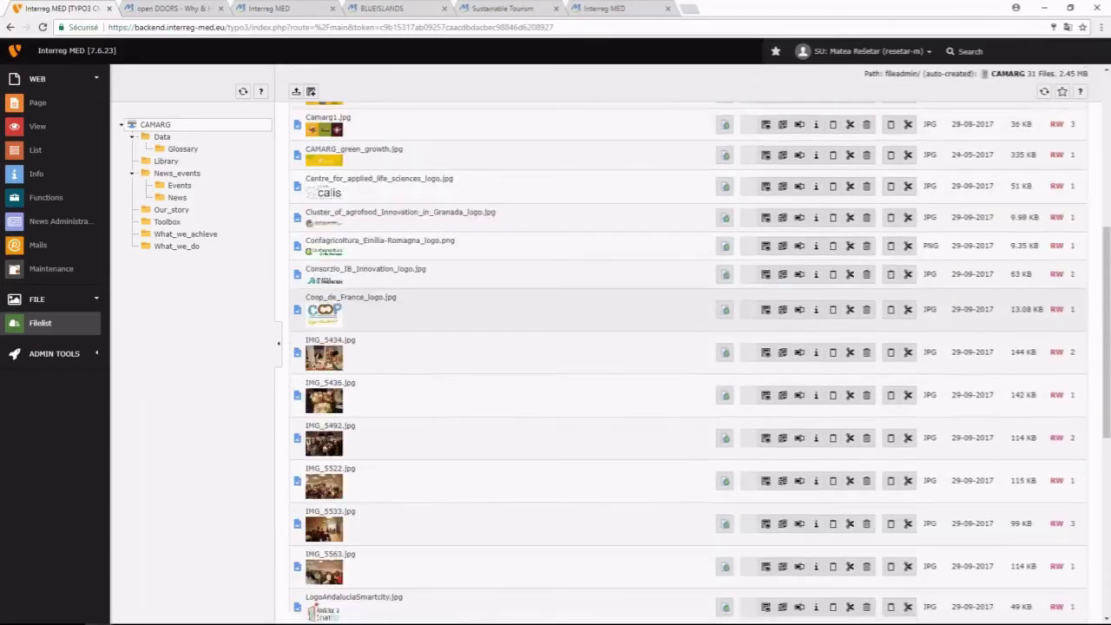
scroll(373, 304, up, 12)
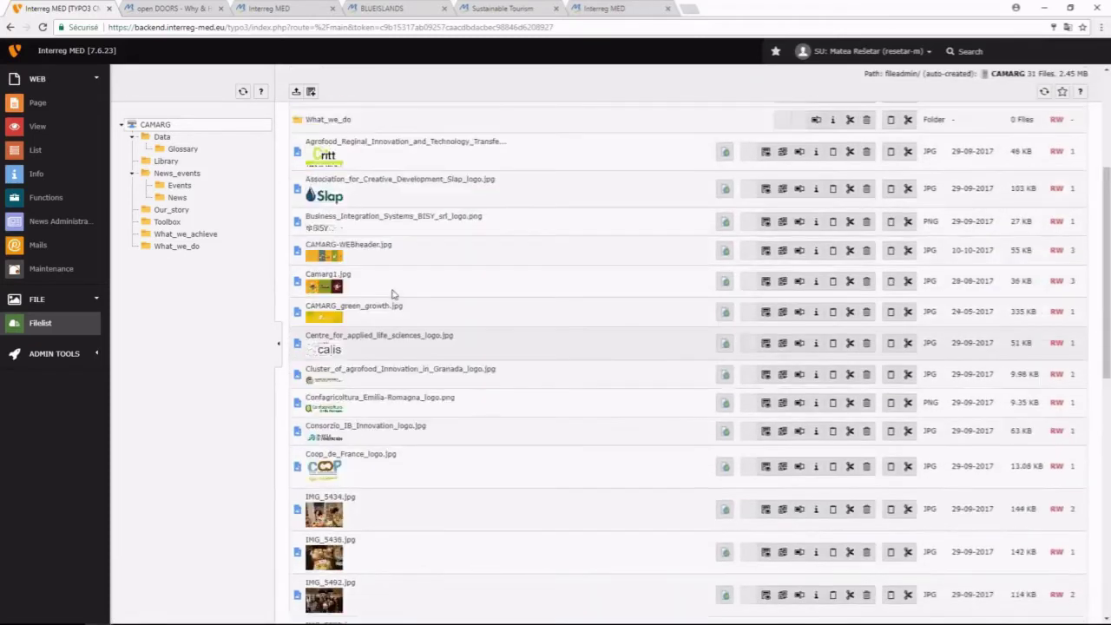
scroll(392, 291, up, 1)
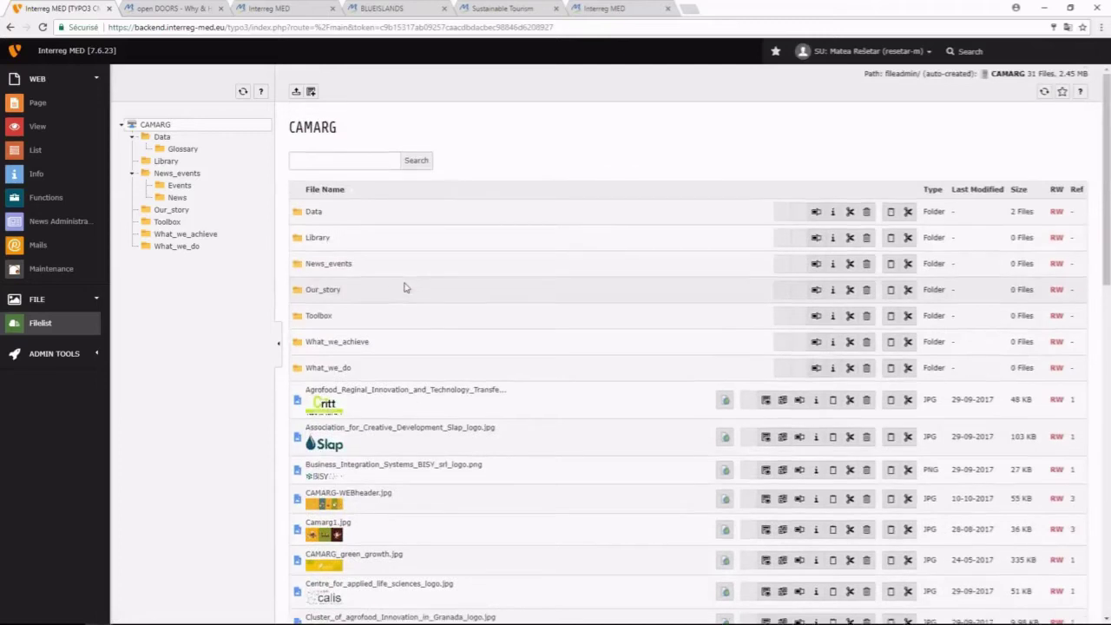
click(162, 136)
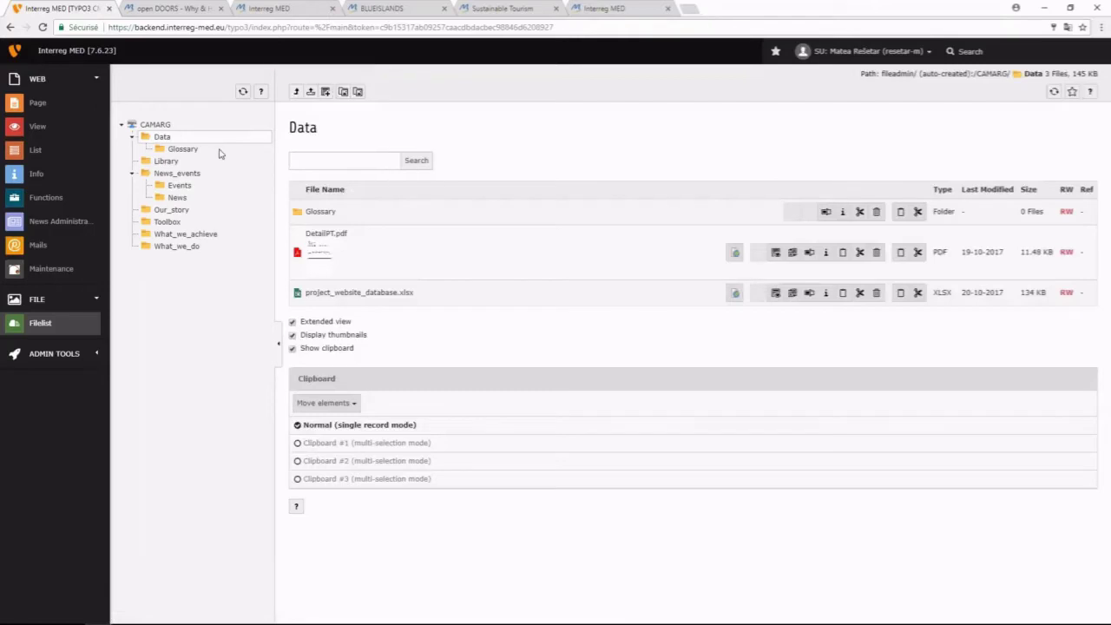
click(842, 292)
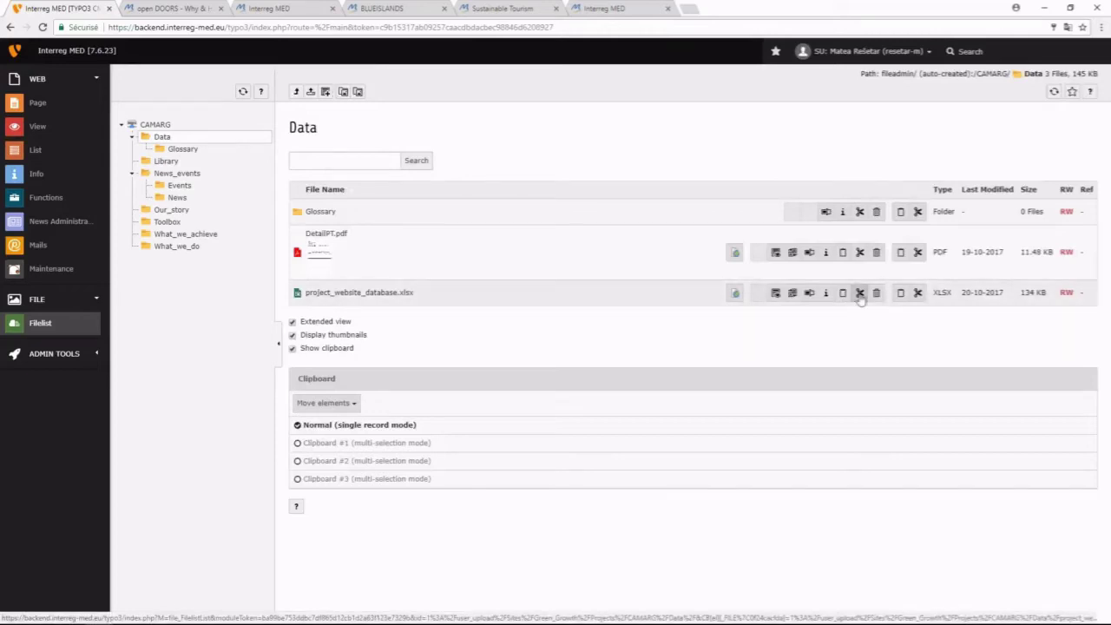
click(860, 294)
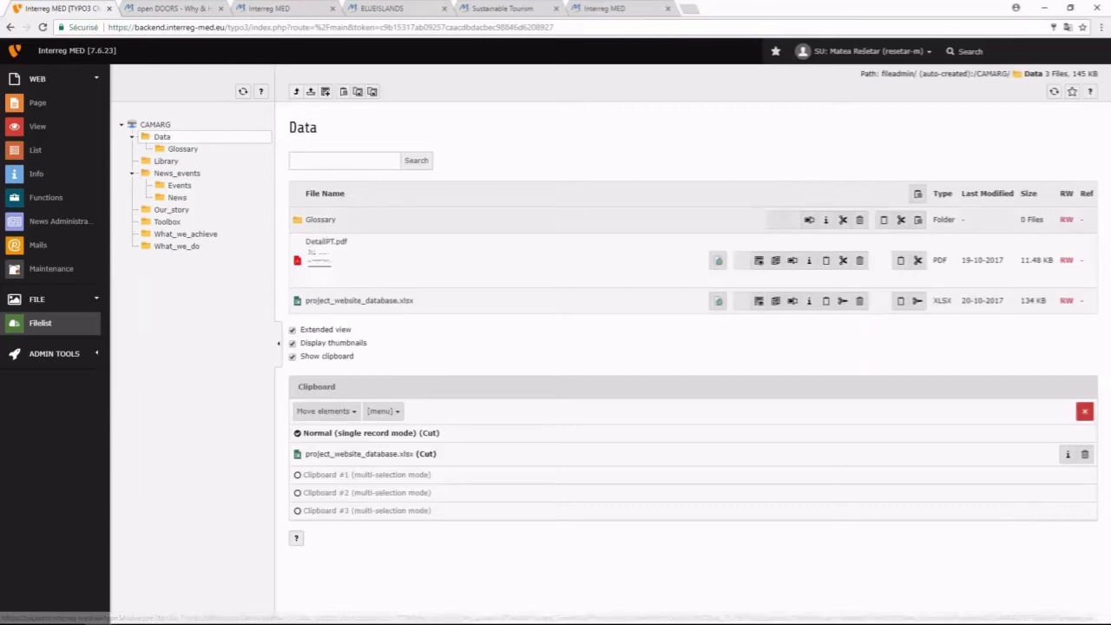
Paste the cut project_website_database.xlsx into CAMARG's Library folder and confirm the move.
click(181, 148)
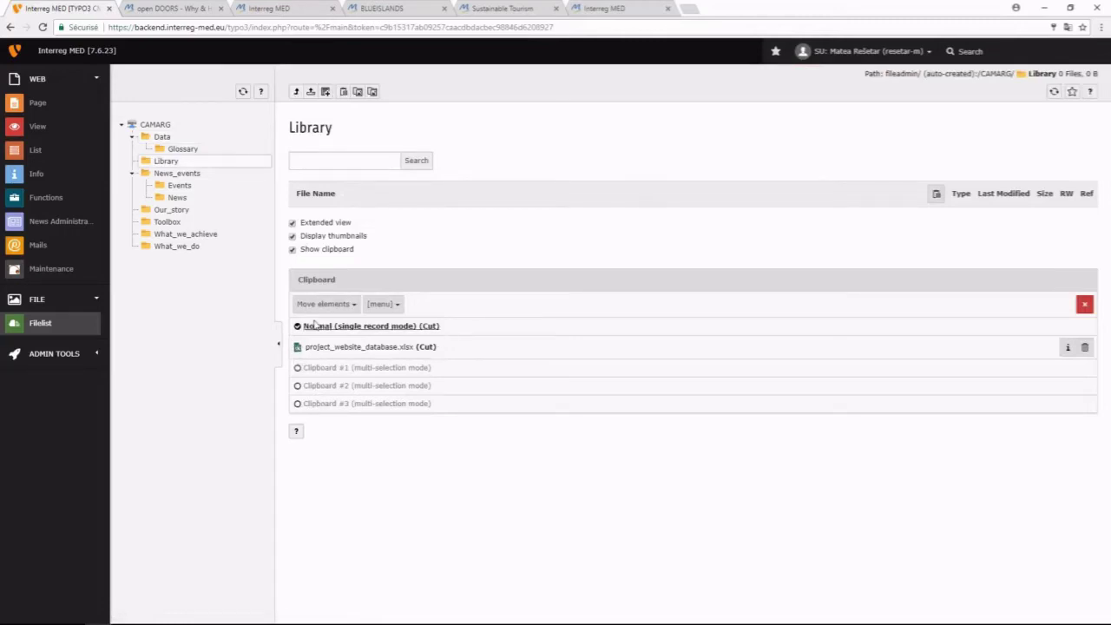
click(344, 314)
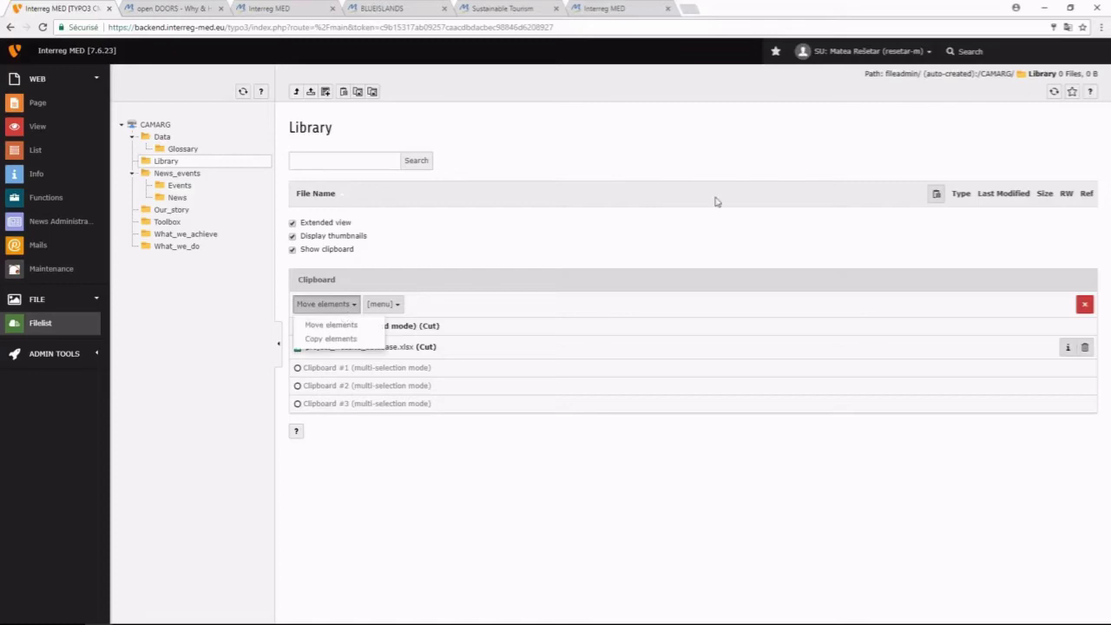
click(937, 194)
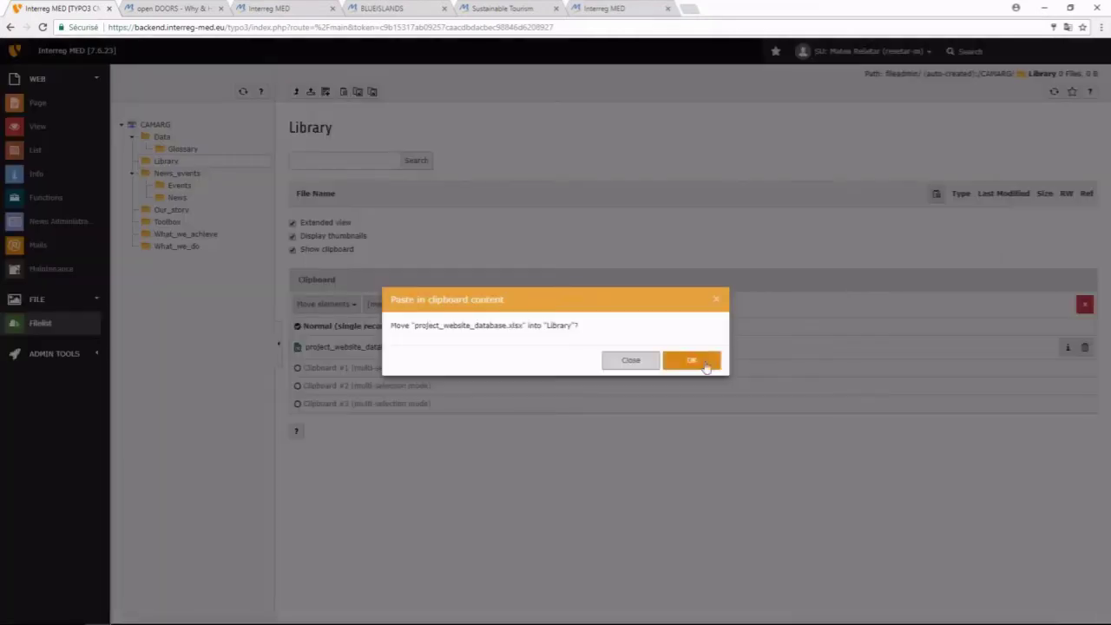
click(701, 361)
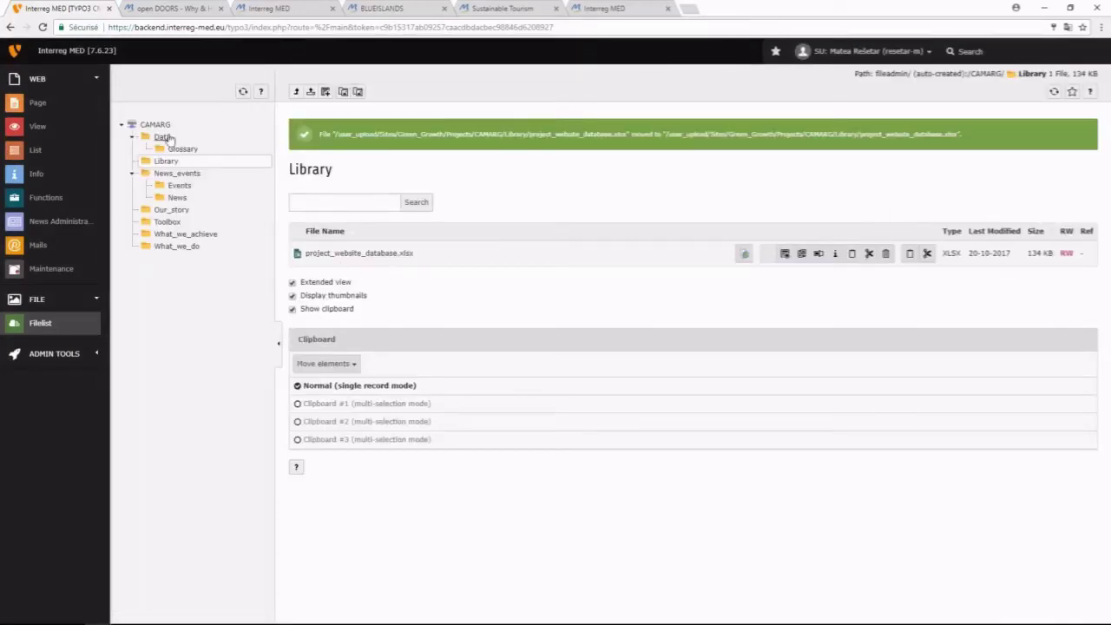
Check the contents of CAMARG's Data and Library folders, ending on the Data folder.
click(165, 137)
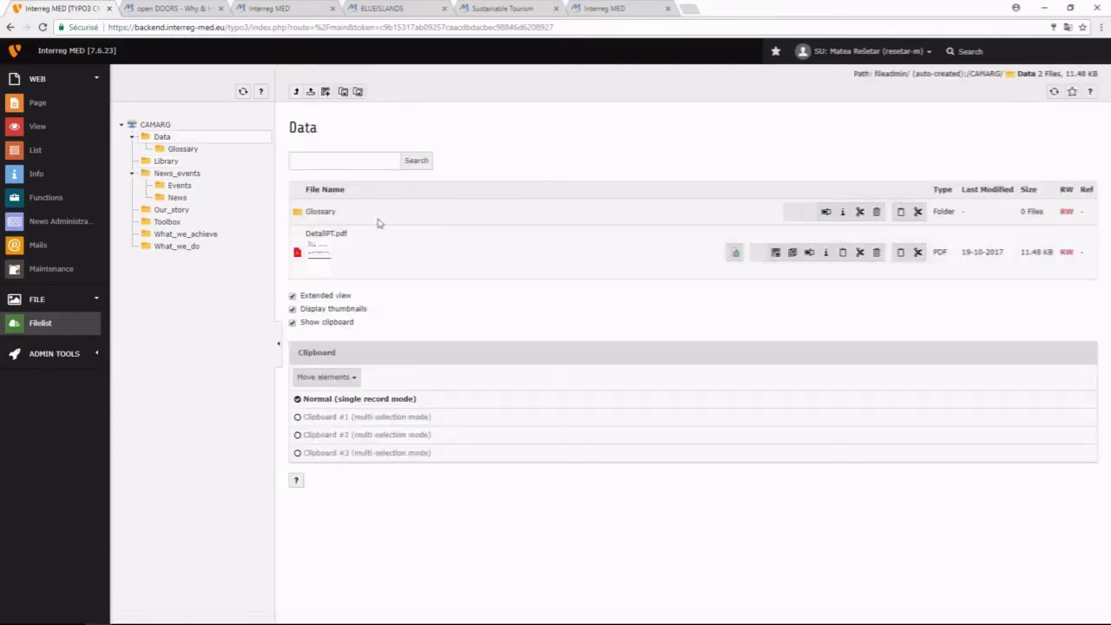
click(164, 163)
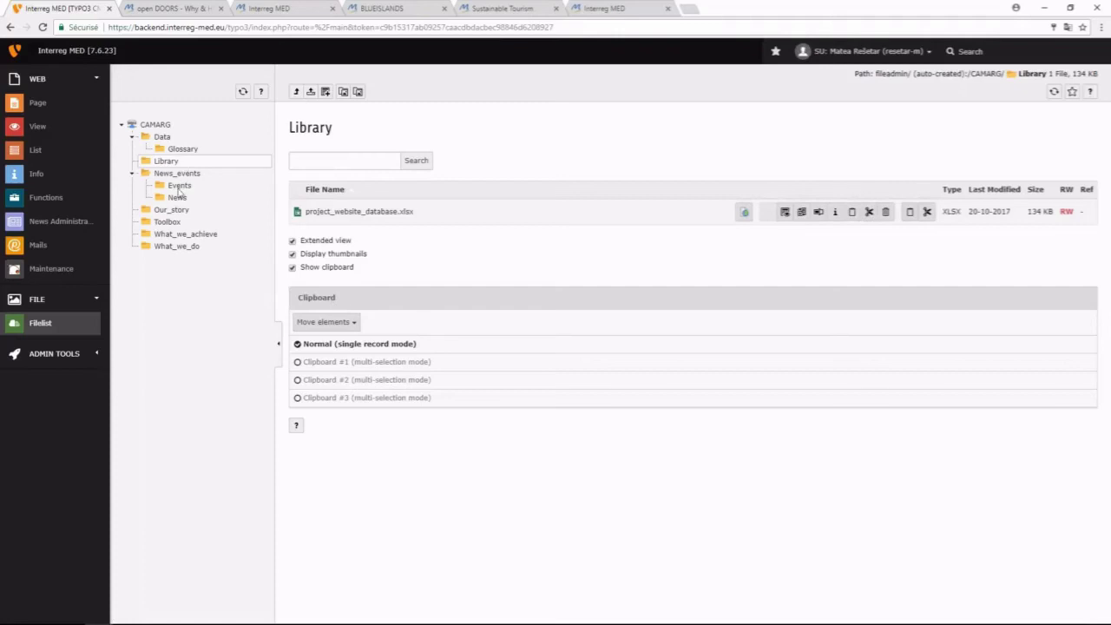
click(161, 137)
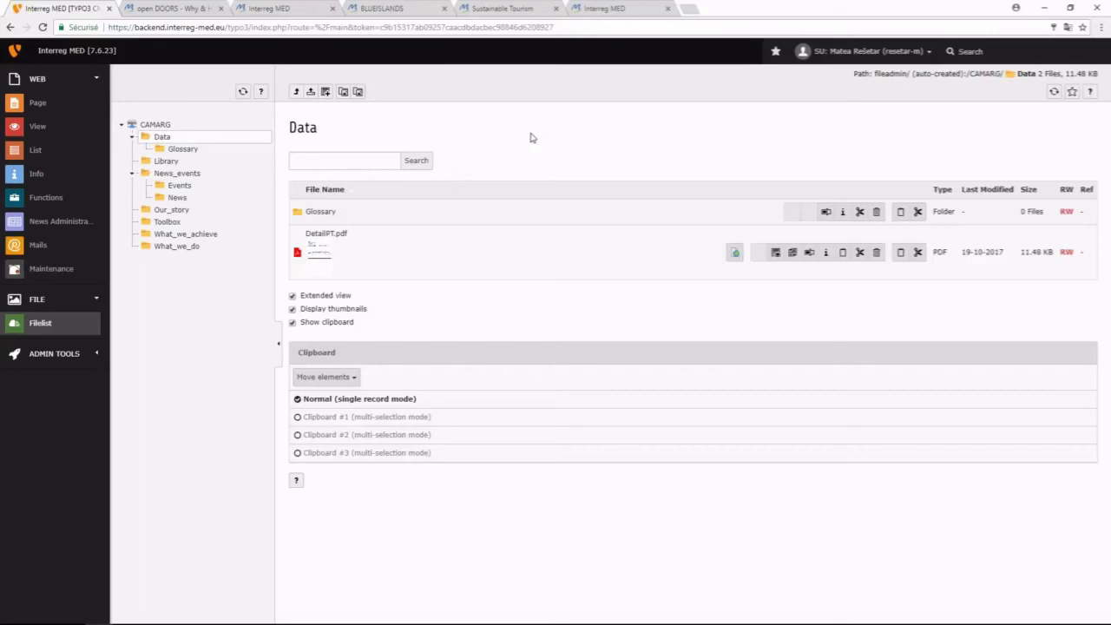
Open the Page module and widen the page tree area.
click(82, 322)
click(37, 103)
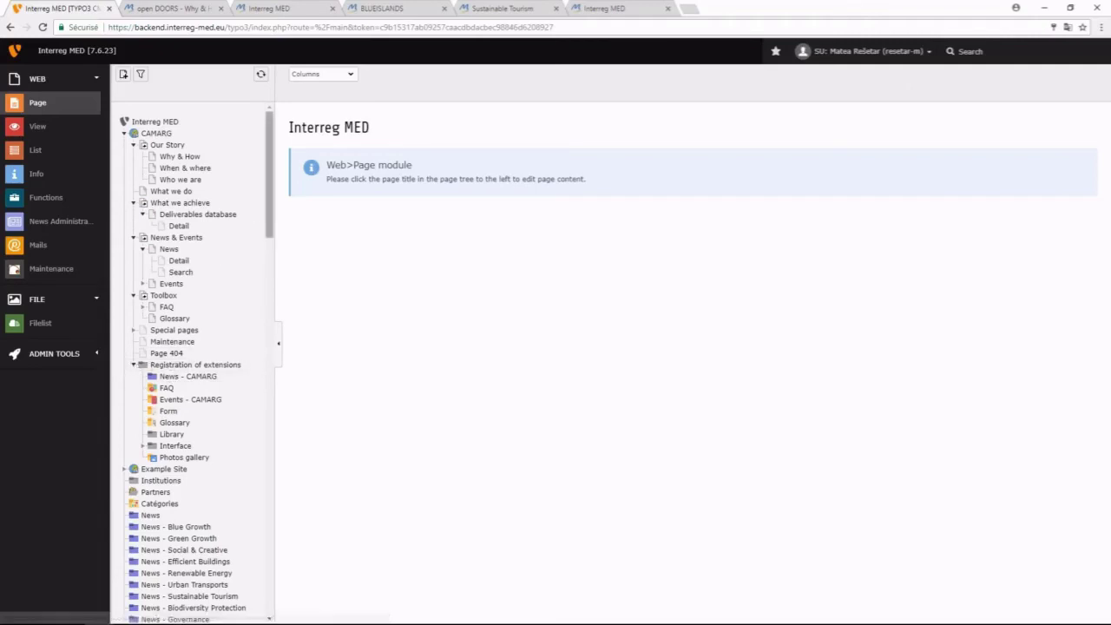
drag(276, 245, 371, 263)
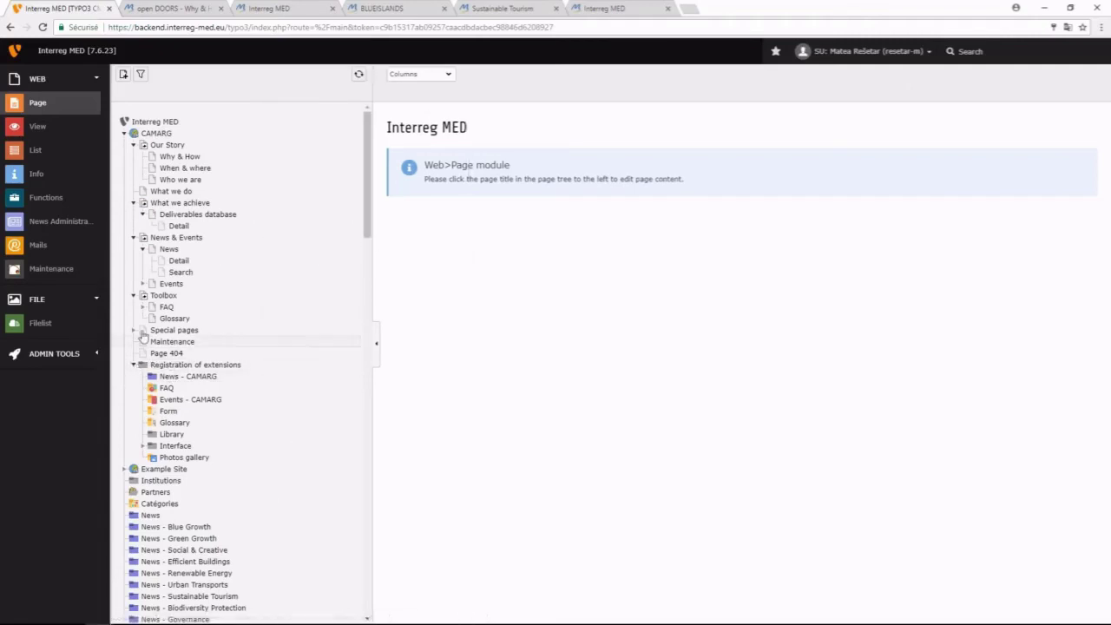
Collapse the Toolbox and Registration of extensions branches in CAMARG's page tree, and return to the Data folder's file list.
scroll(144, 337, down, 1)
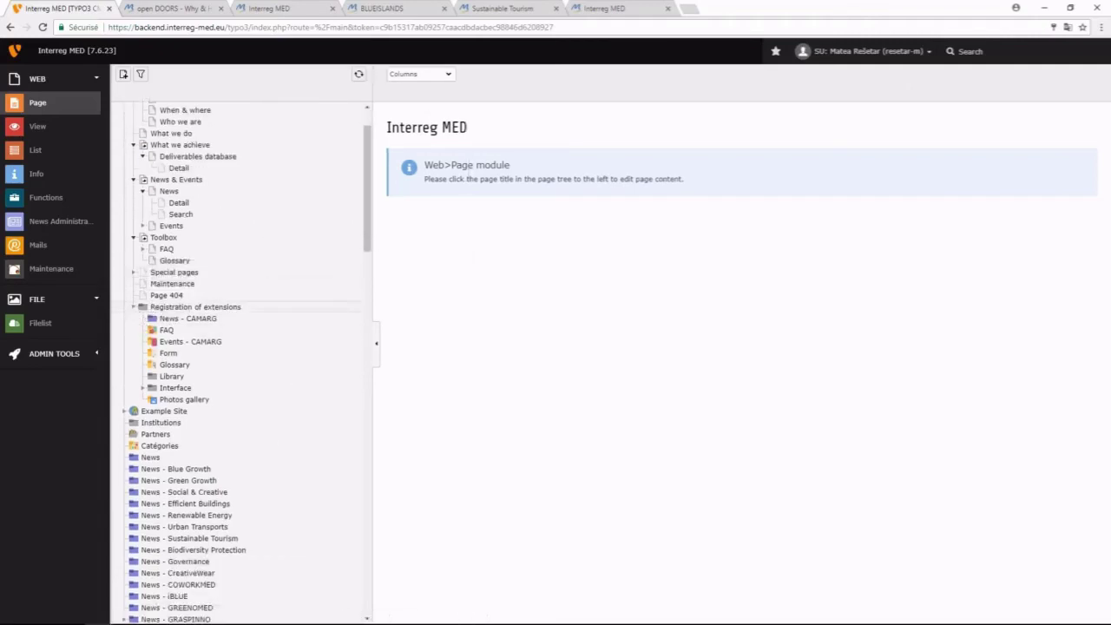
click(133, 307)
scroll(210, 322, up, 1)
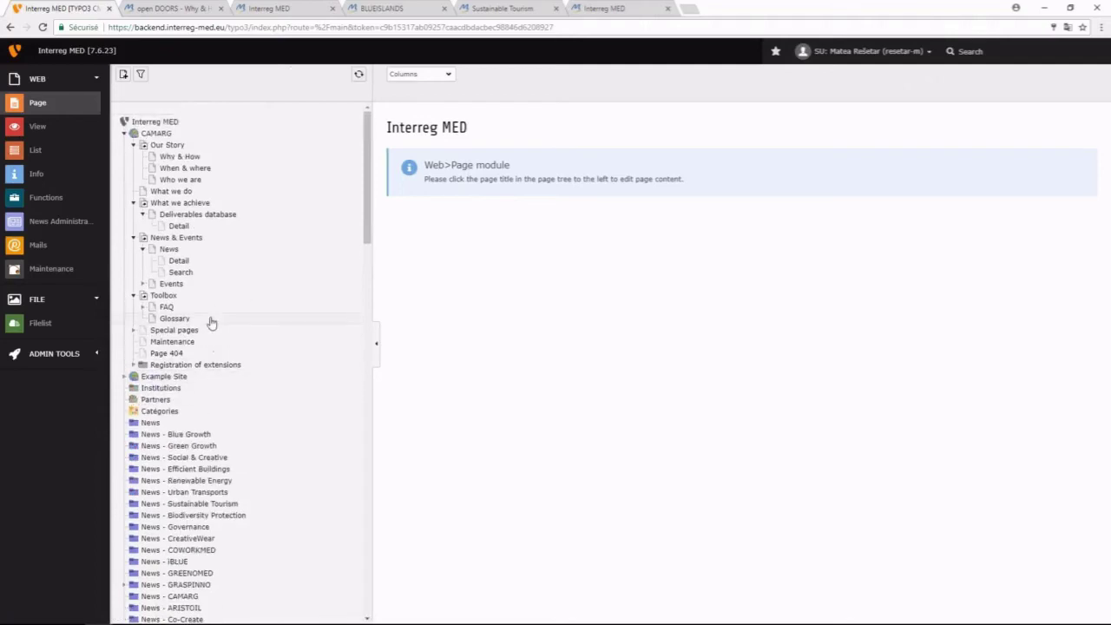
click(133, 296)
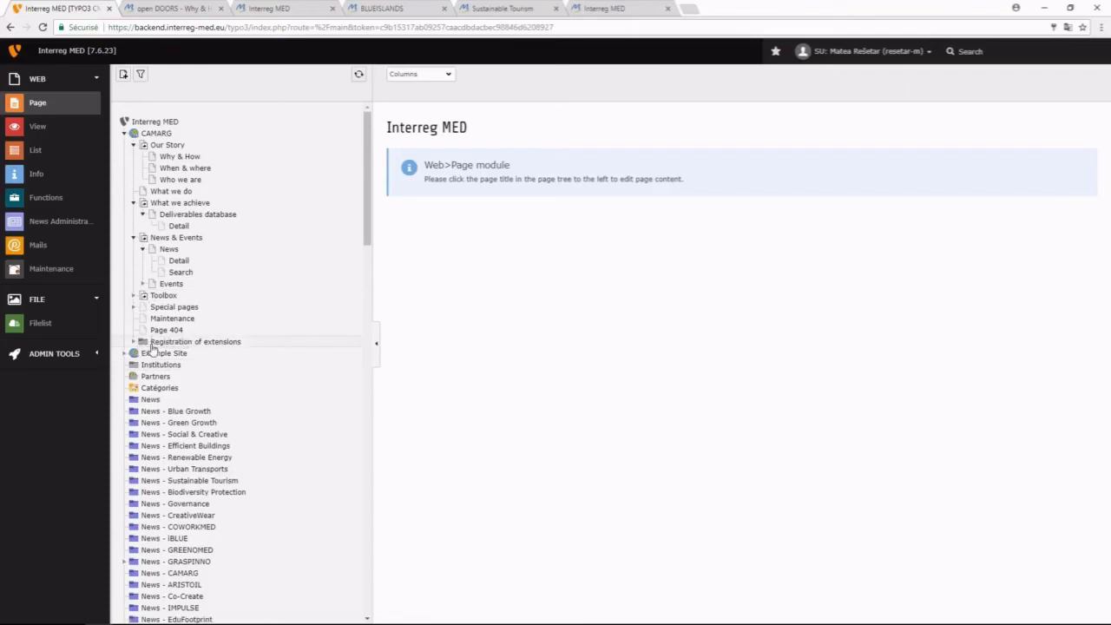
click(133, 343)
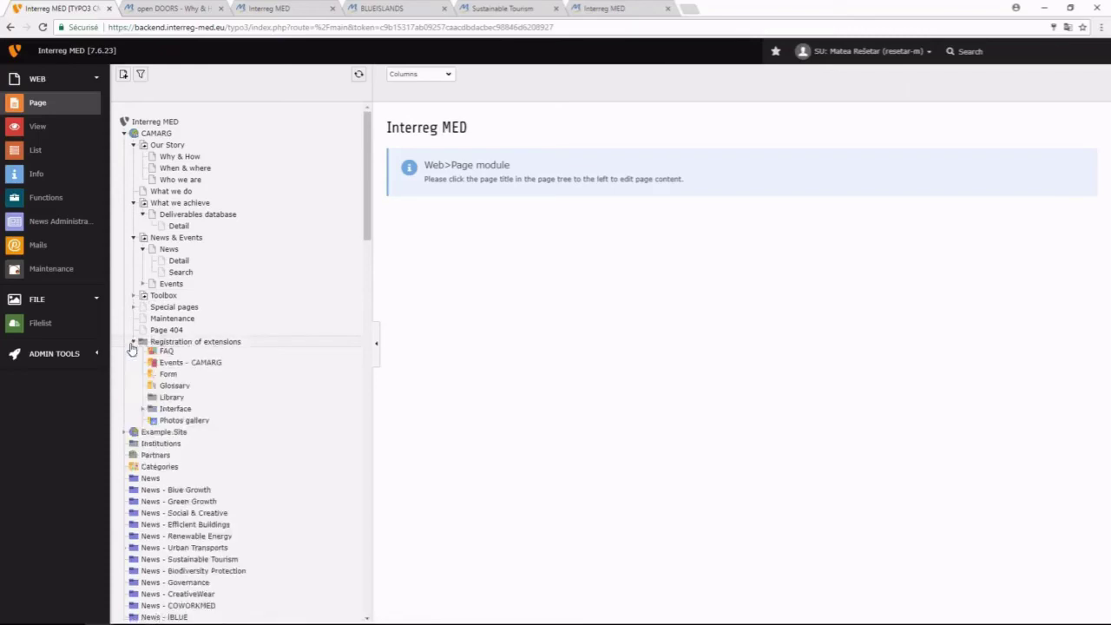
click(132, 344)
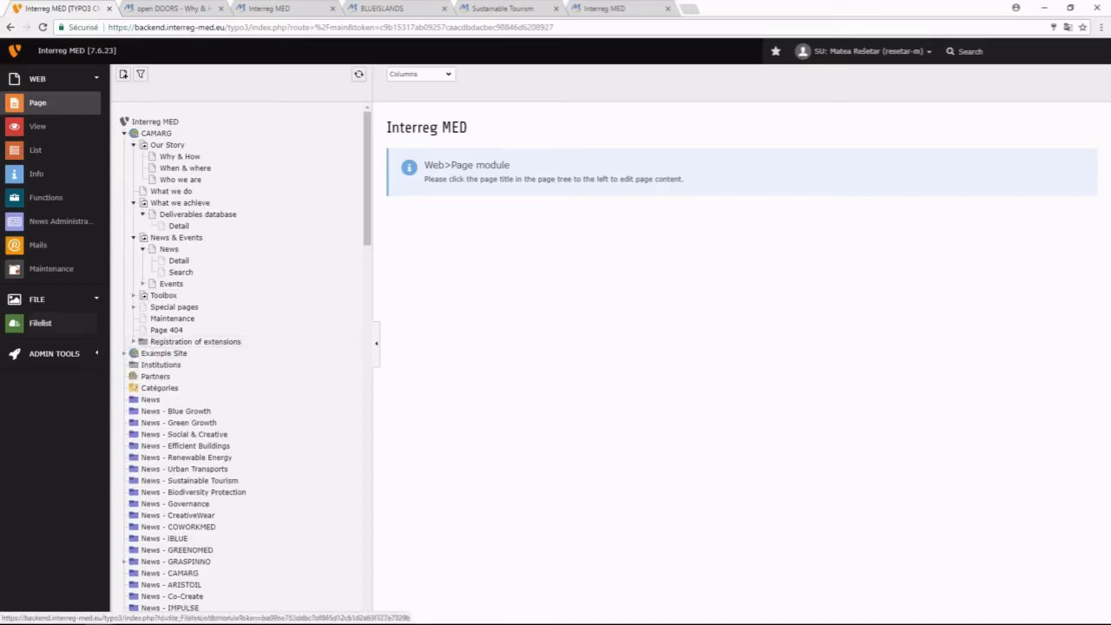
click(53, 334)
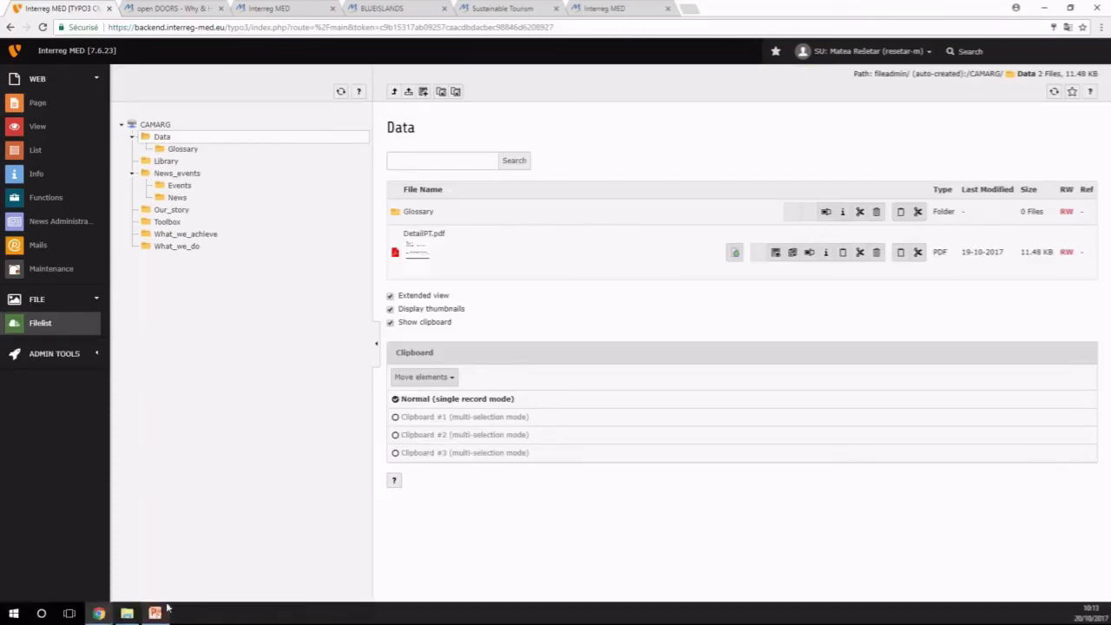
Switch to the PPT_webinar presentation in PowerPoint Viewer and advance past the file management tips to the "3 – Page building" slide.
click(156, 613)
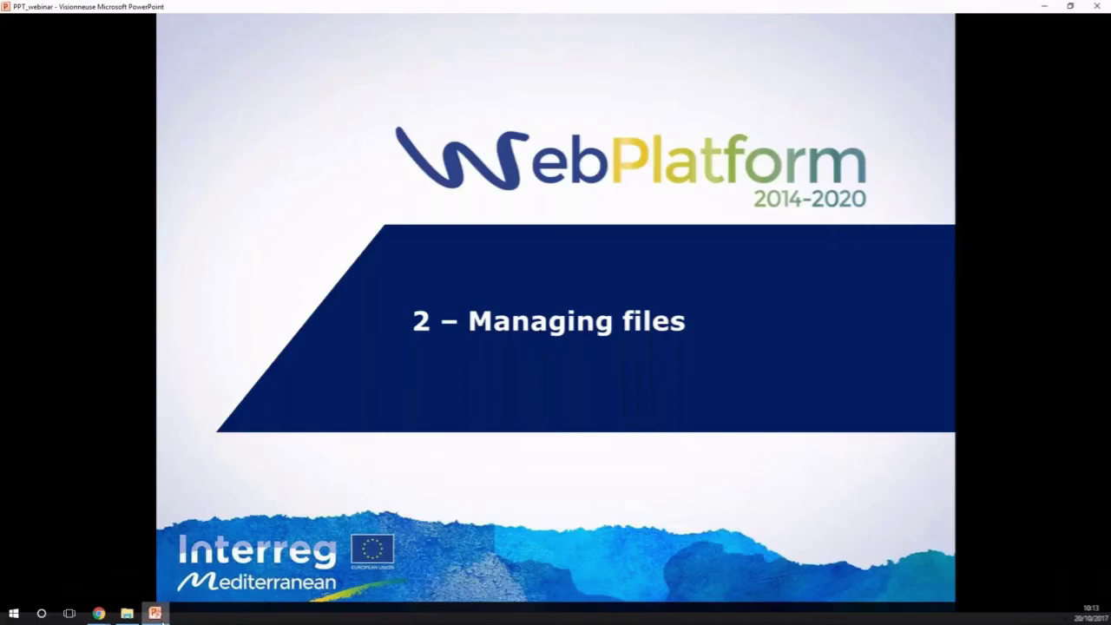
click(467, 443)
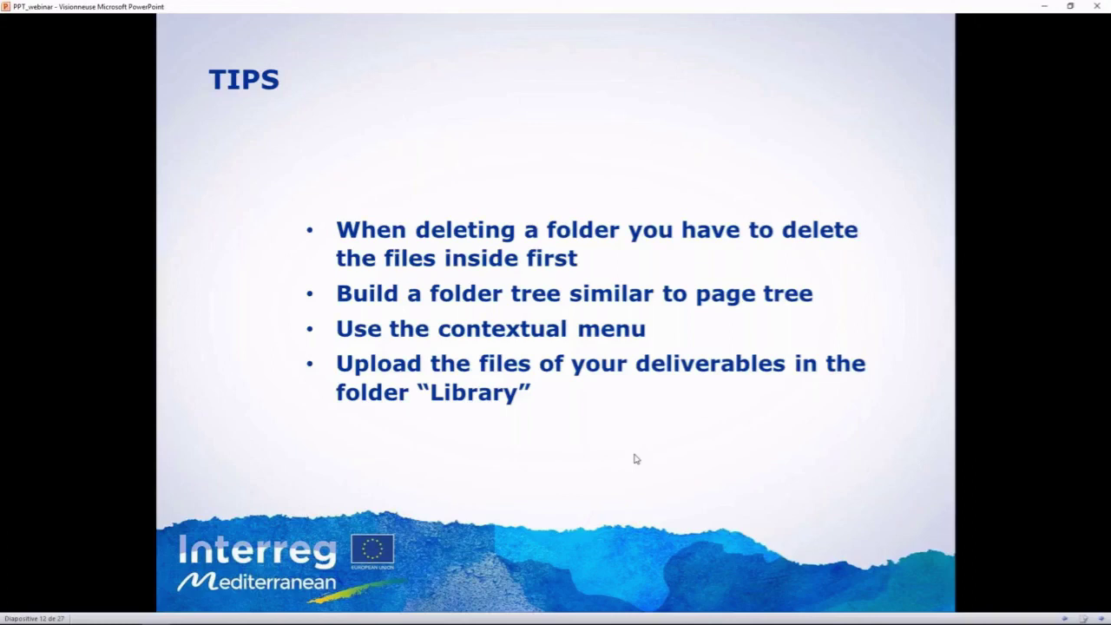
click(615, 506)
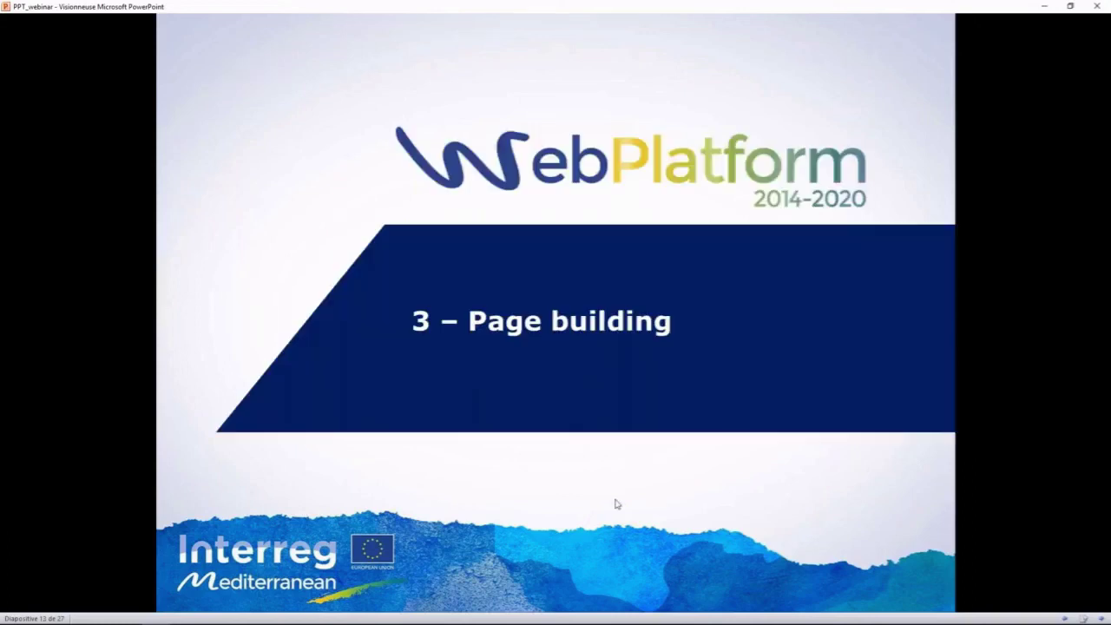